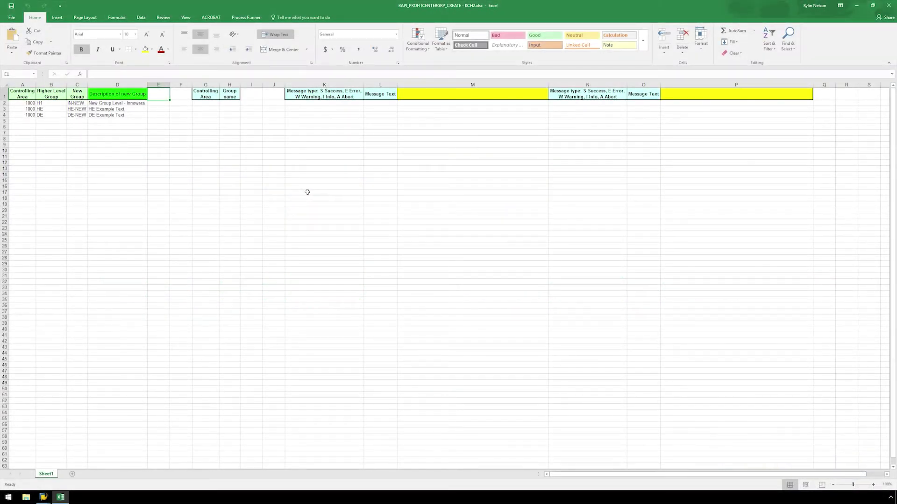
Step: Select the new group names IN-NEW, HE-NEW and DE-NEW, then bring SAP Easy Access forward
{"action": "left_click_drag", "start_coordinate": [82, 103], "coordinate": [80, 116]}
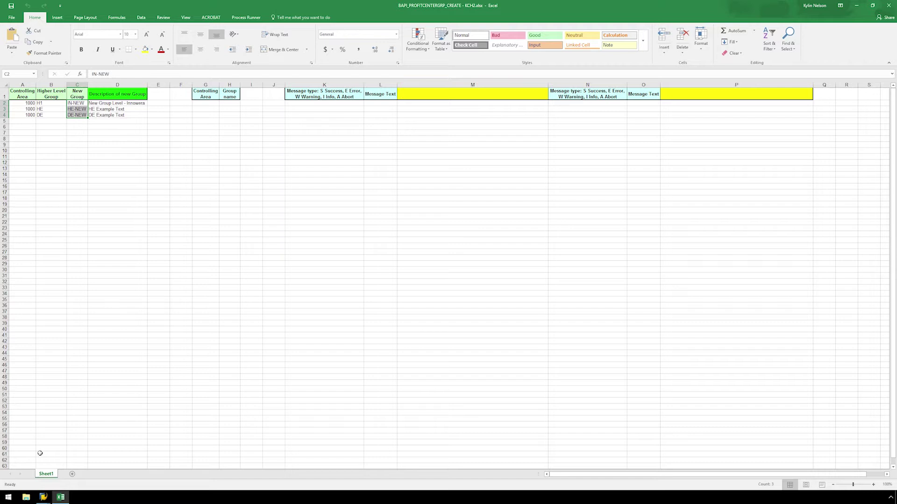
{"action": "mouse_move", "coordinate": [42, 498]}
{"action": "left_click", "coordinate": [70, 481]}
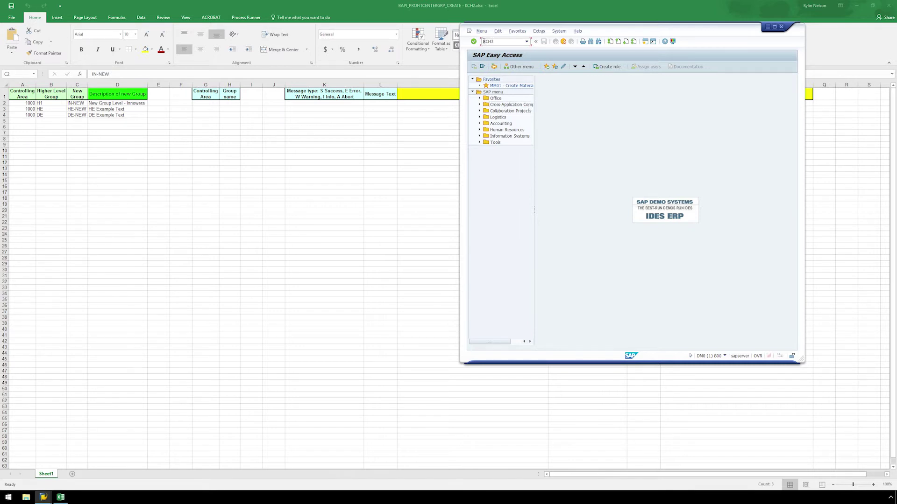
Step: Display the CO area 1000 hierarchy in KCH3, expand the DE node, then back out and minimize SAP
{"action": "key", "text": "Return"}
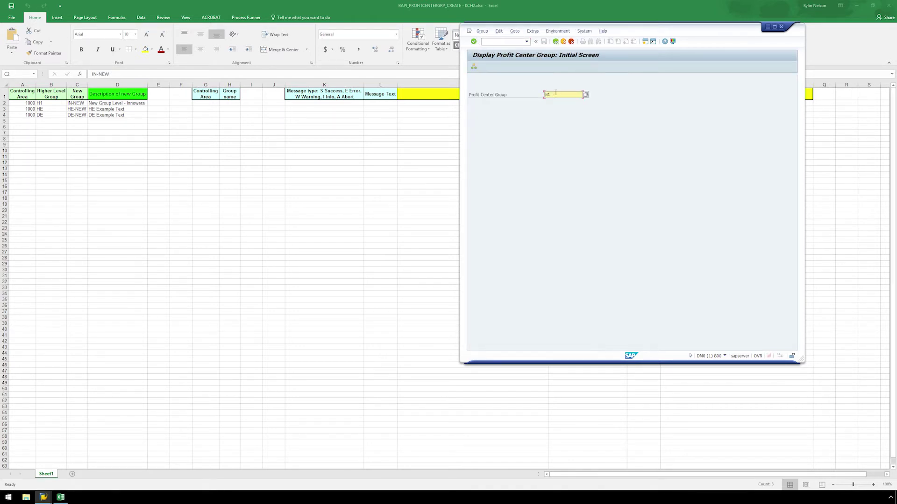
{"action": "left_click", "coordinate": [473, 41]}
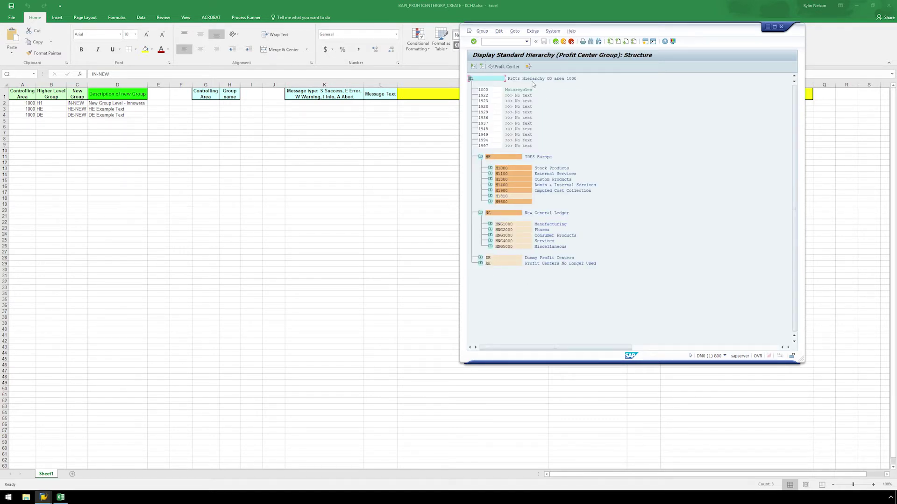
{"action": "left_click", "coordinate": [480, 258]}
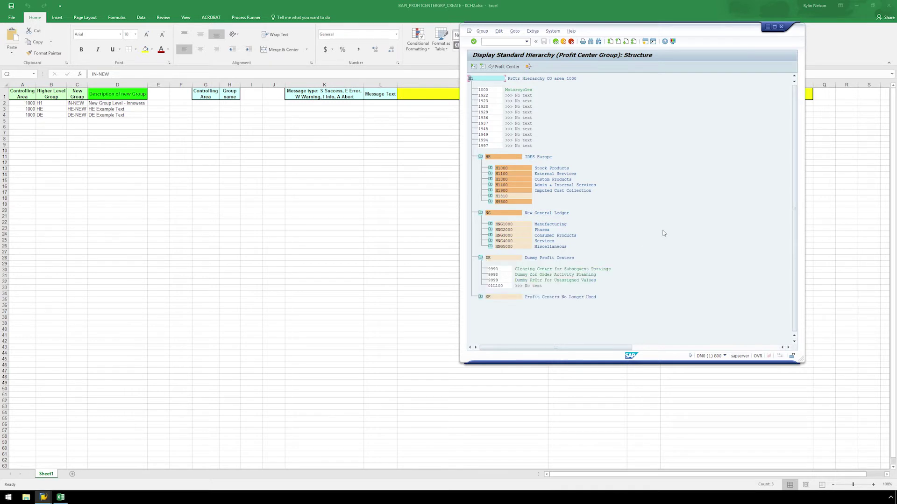
{"action": "left_click", "coordinate": [563, 42]}
{"action": "left_click", "coordinate": [564, 42]}
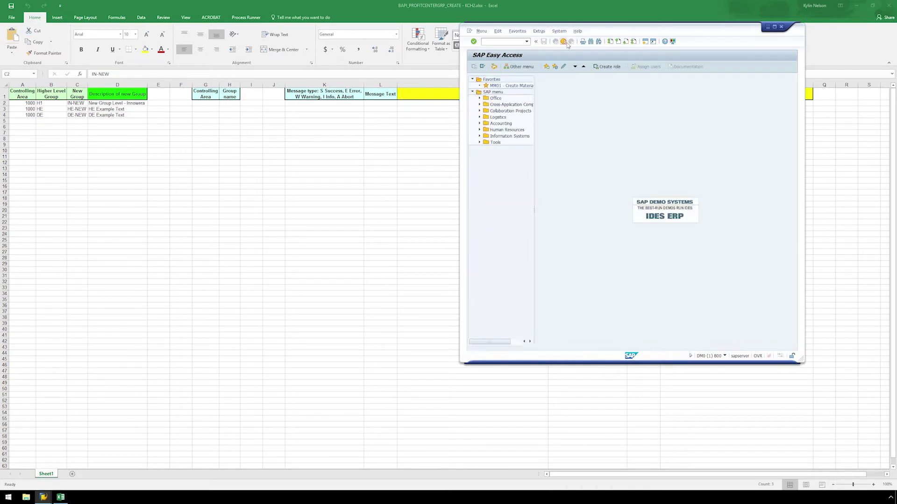
{"action": "left_click", "coordinate": [767, 27]}
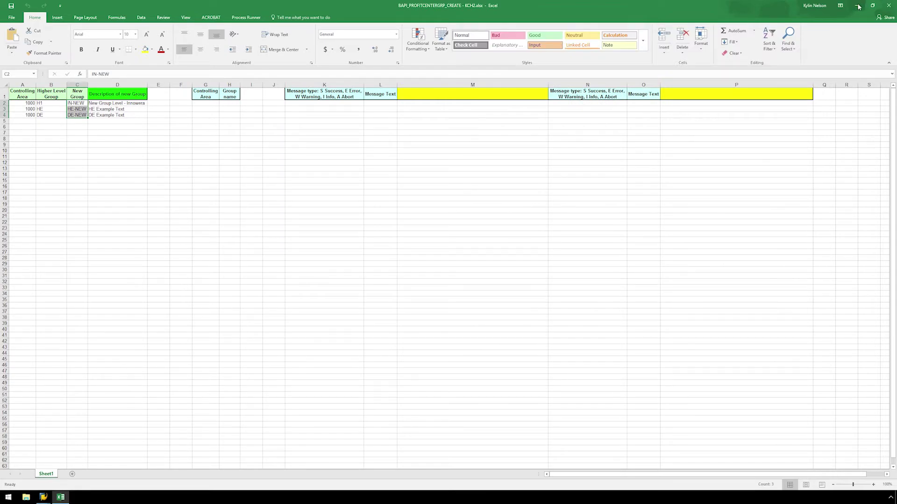
Step: Launch Process Runner, search 'BAPI_PROFIT' and pick BAPI_PROFITCENTERGRP_CREATE for a new RFM/BAPI process
{"action": "left_click", "coordinate": [858, 6]}
{"action": "double_click", "coordinate": [434, 189]}
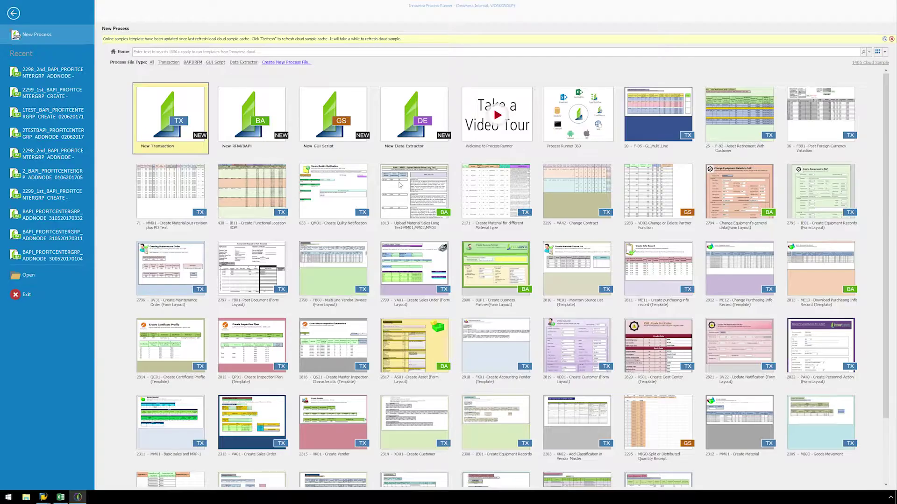
{"action": "left_click", "coordinate": [260, 122]}
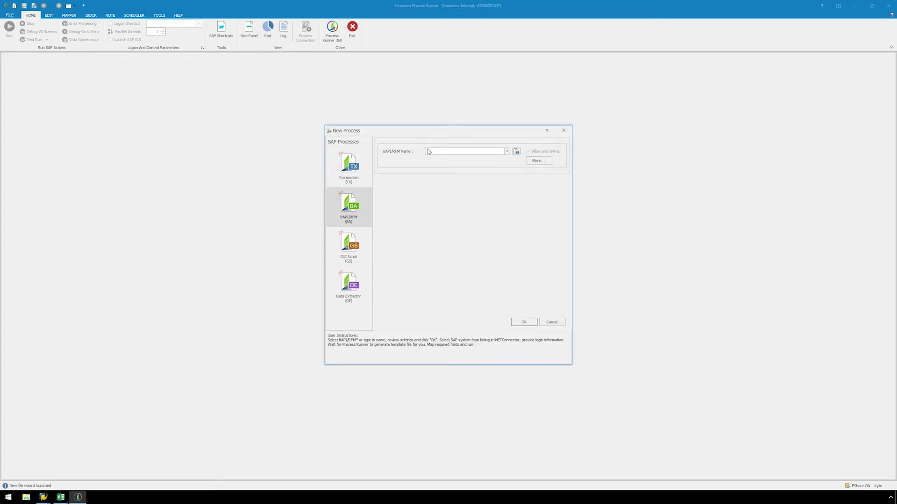
{"action": "type", "text": "BAPI"}
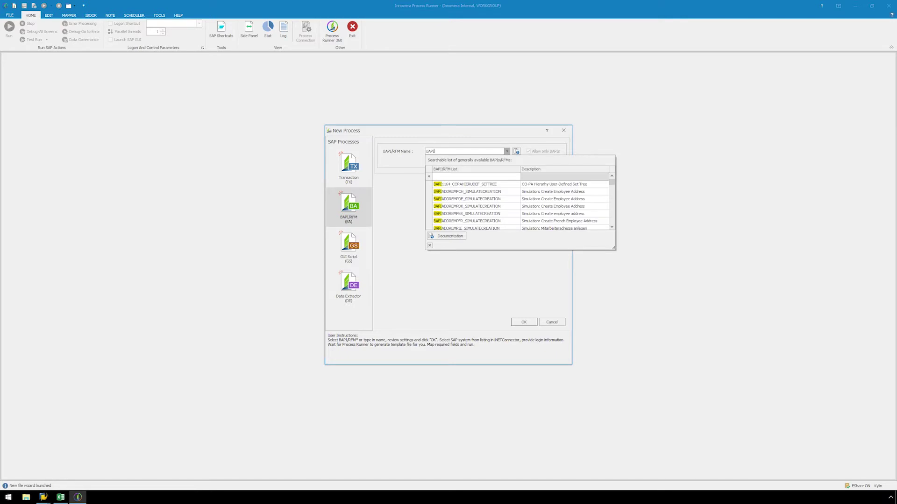
{"action": "type", "text": "_PROFIT"}
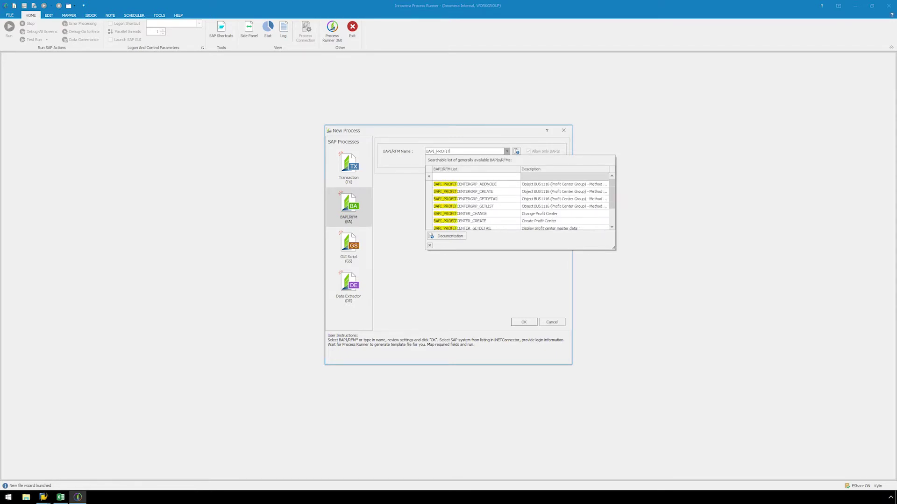
{"action": "left_click", "coordinate": [473, 191]}
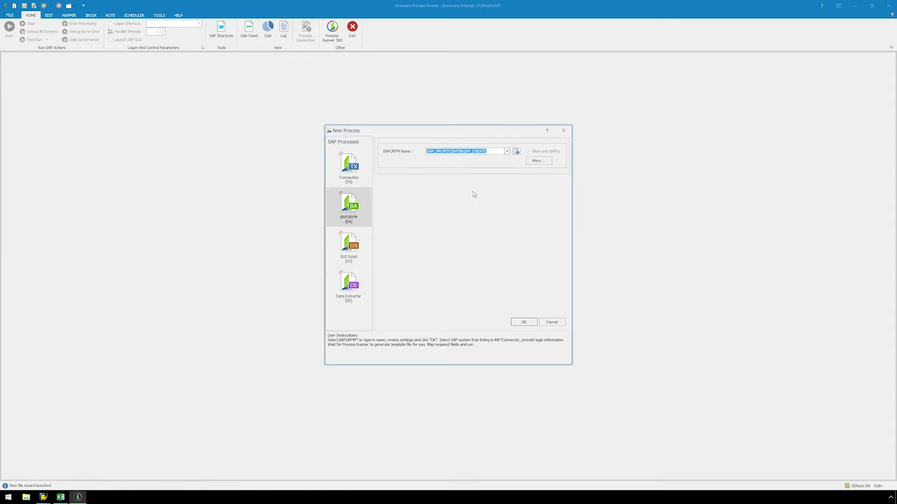
Step: Confirm the BAPI, connect to DAL_ECC6_51 and log on with the account password
{"action": "left_click", "coordinate": [516, 322]}
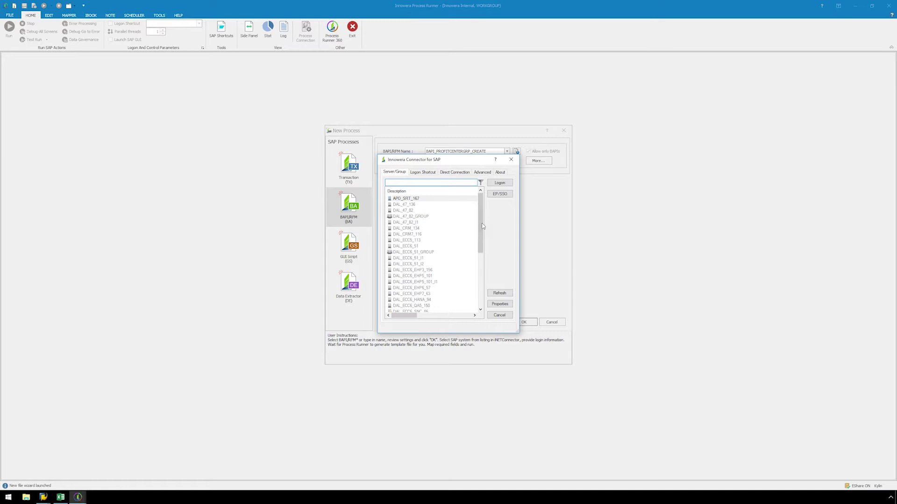
{"action": "left_click_drag", "start_coordinate": [479, 226], "coordinate": [478, 233]}
{"action": "double_click", "coordinate": [417, 229]}
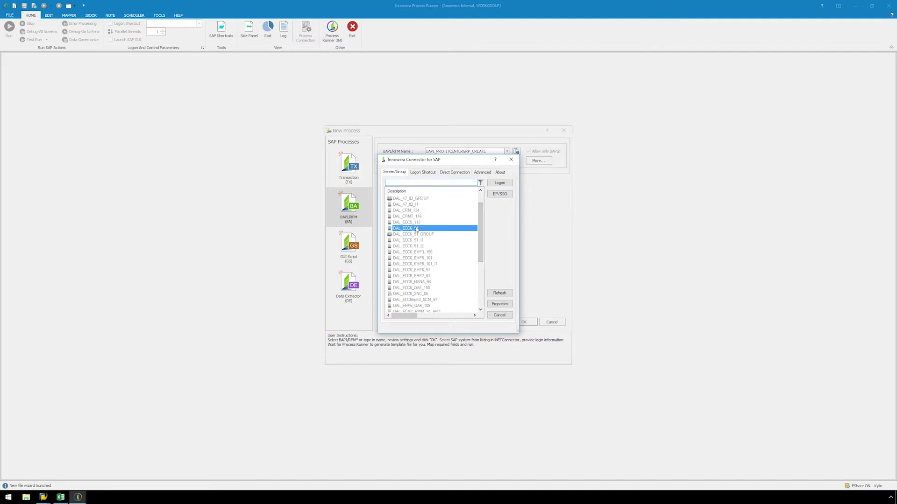
{"action": "type", "text": "*"}
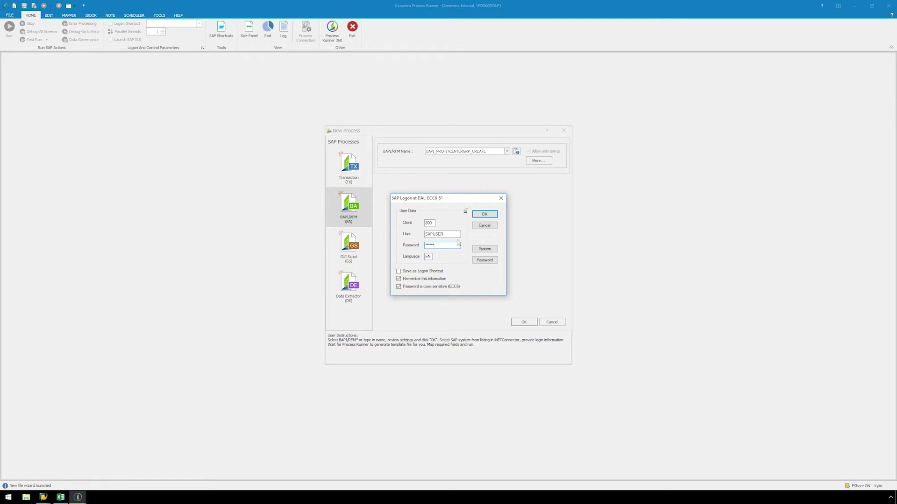
{"action": "left_click", "coordinate": [475, 214]}
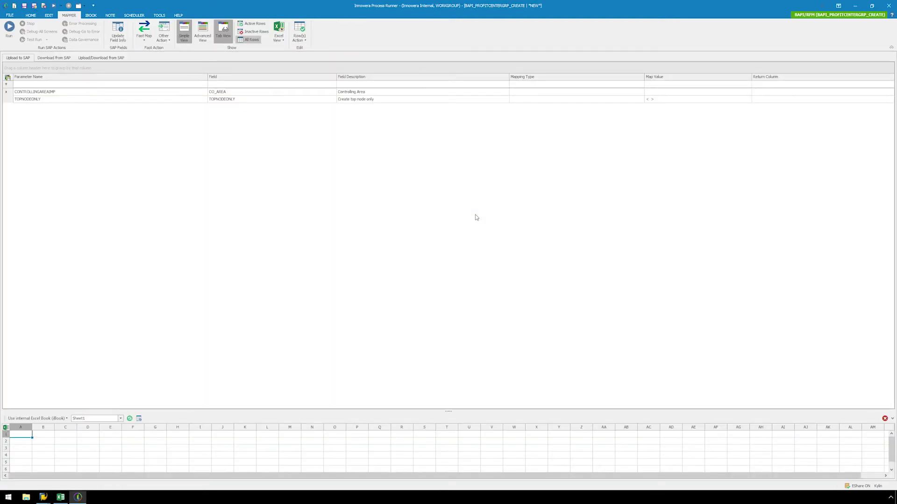
Step: Enlarge the spreadsheet pane and load the Desktop BAPI_PROFITCENTERGRP_CREATE workbook as external Excel data
{"action": "left_click_drag", "start_coordinate": [441, 410], "coordinate": [443, 120]}
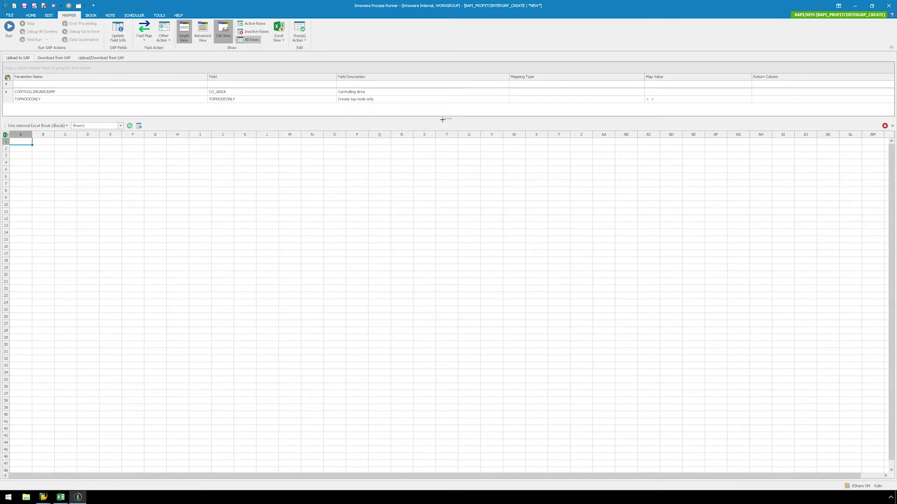
{"action": "left_click", "coordinate": [59, 126]}
{"action": "left_click", "coordinate": [59, 143]}
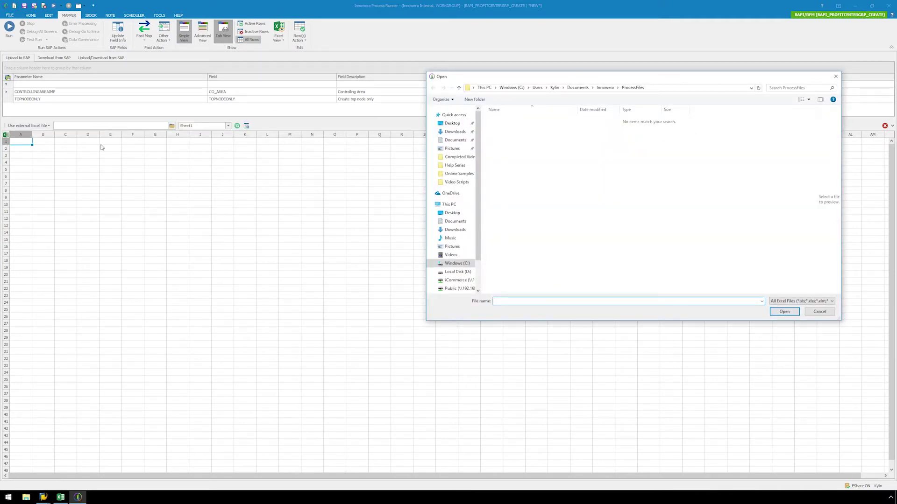
{"action": "left_click", "coordinate": [452, 124]}
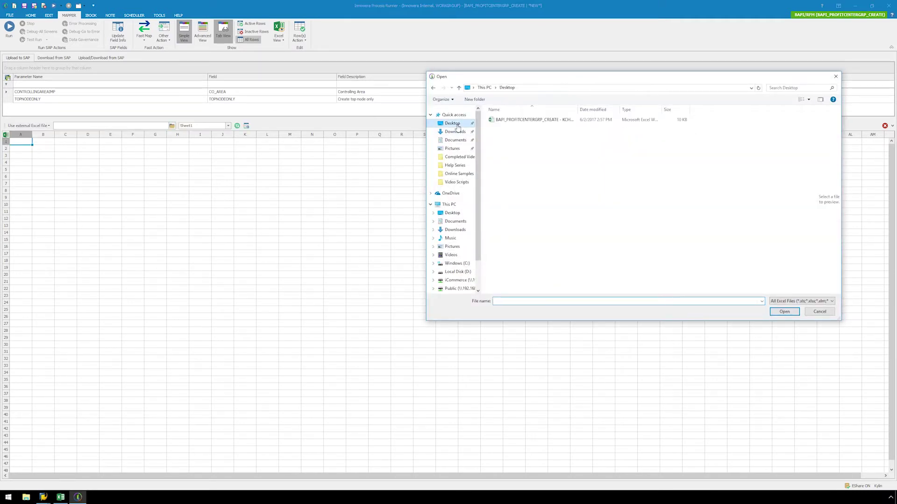
{"action": "double_click", "coordinate": [522, 121]}
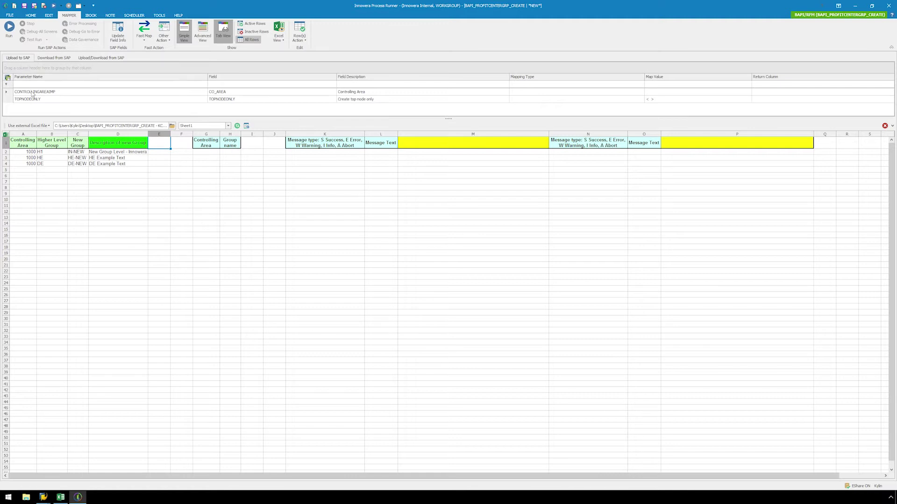
Step: Map column A to CONTROLLINGAREAIMP, then select all 16 returned parameter rows under Download from SAP
{"action": "left_click_drag", "start_coordinate": [22, 134], "coordinate": [152, 95]}
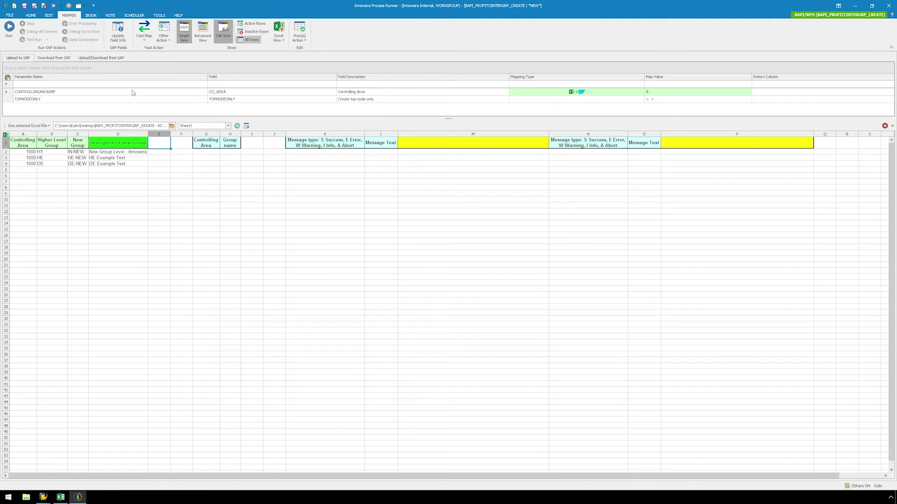
{"action": "left_click", "coordinate": [51, 58]}
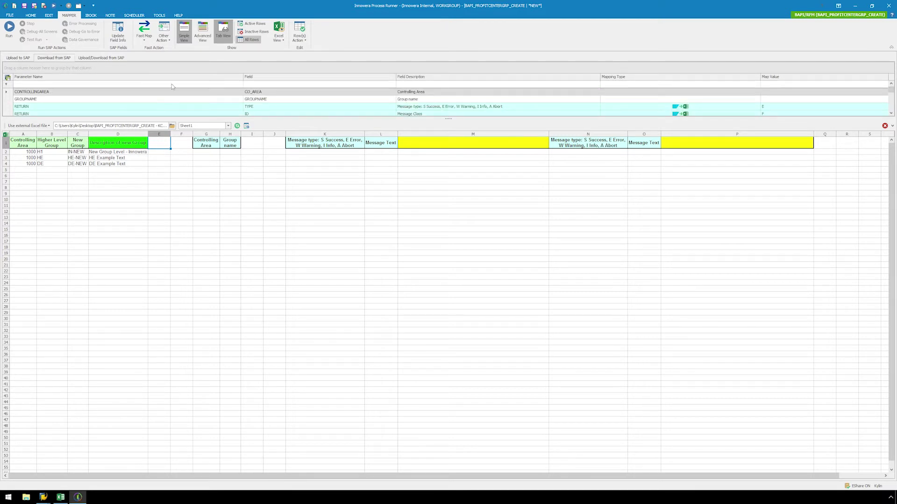
{"action": "left_click_drag", "start_coordinate": [440, 120], "coordinate": [448, 220]}
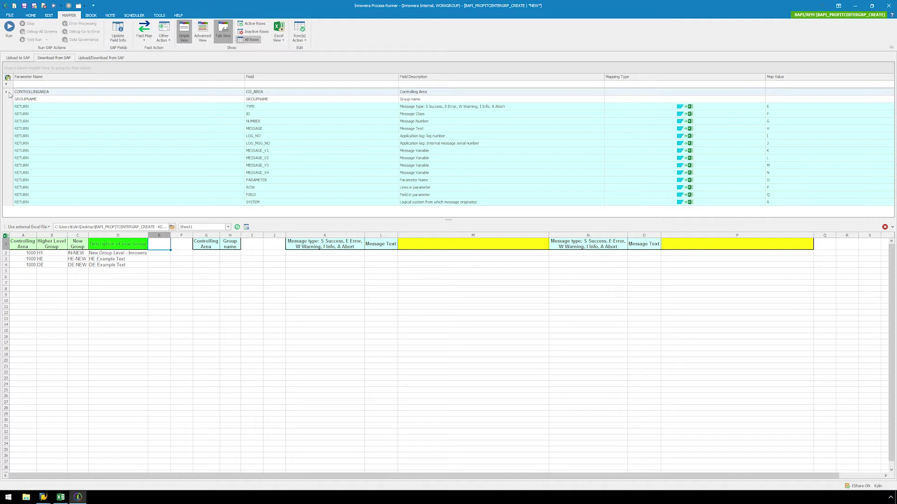
{"action": "left_click_drag", "start_coordinate": [9, 95], "coordinate": [9, 151]}
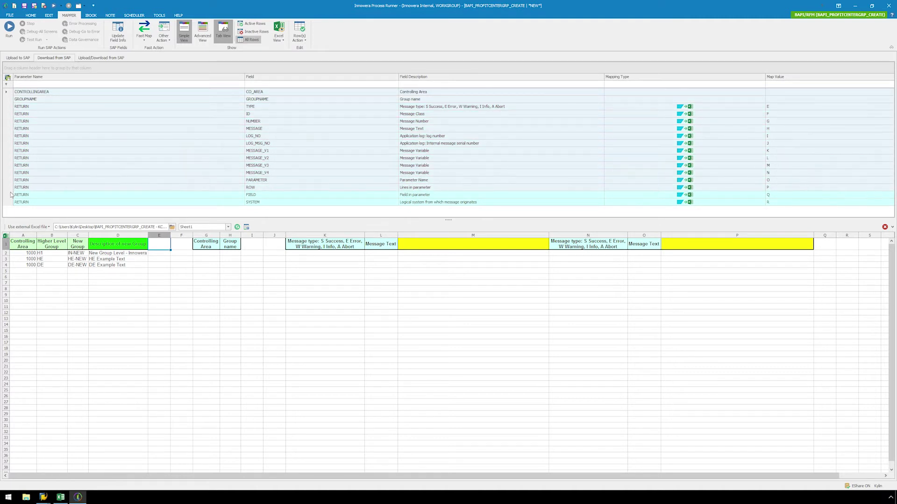
{"action": "left_click_drag", "start_coordinate": [11, 195], "coordinate": [13, 206]}
Step: Clear the selected mappings, then map columns G, H, K, L to CONTROLLINGAREA, GROUPNAME, RETURN TYPE and MESSAGE
{"action": "left_click", "coordinate": [144, 35]}
{"action": "left_click", "coordinate": [150, 52]}
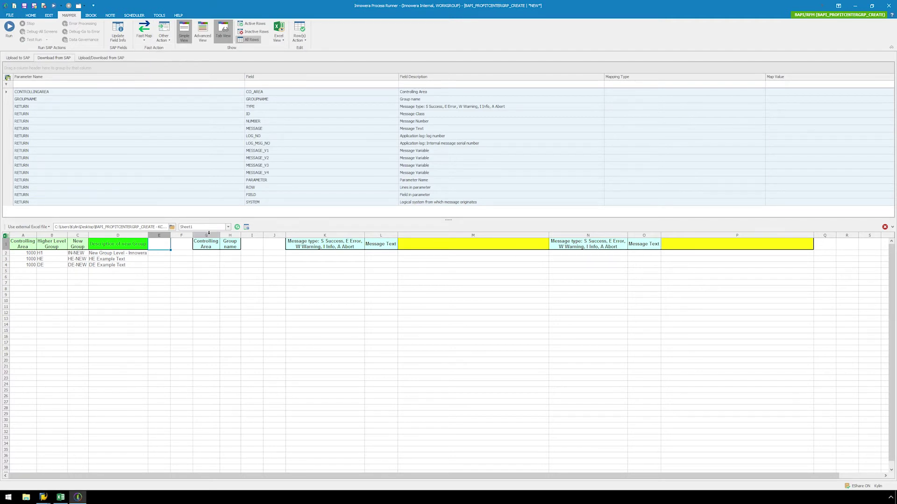
{"action": "left_click_drag", "start_coordinate": [219, 204], "coordinate": [271, 93]}
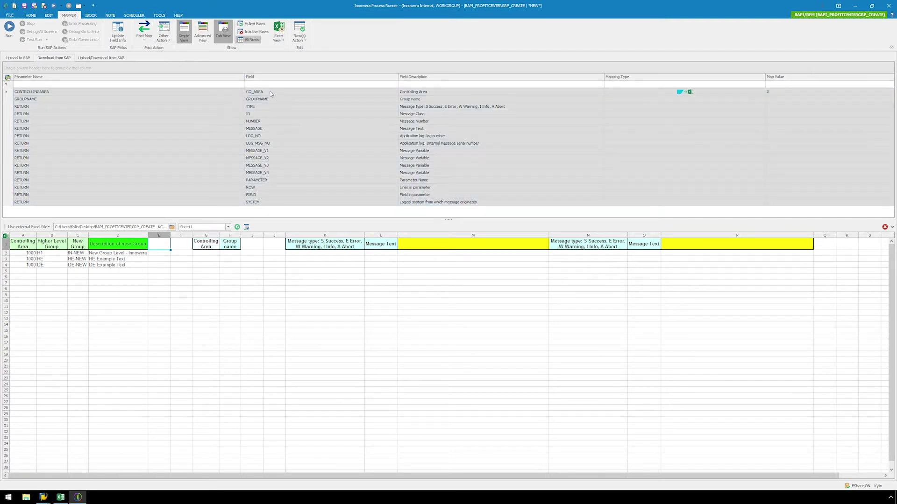
{"action": "left_click_drag", "start_coordinate": [230, 235], "coordinate": [303, 101]}
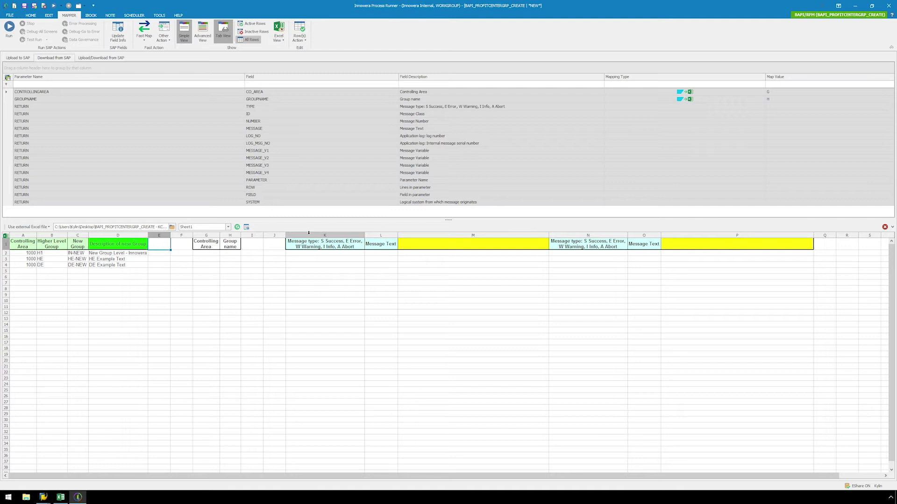
{"action": "left_click_drag", "start_coordinate": [308, 232], "coordinate": [413, 109]}
{"action": "left_click_drag", "start_coordinate": [372, 231], "coordinate": [412, 130]}
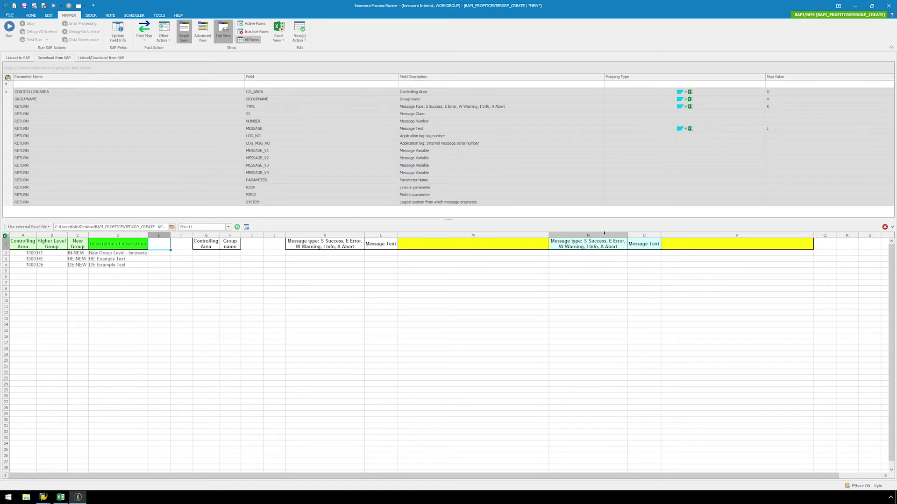
Step: Map column C to the HIERARCHYNODES GROUPNAME and column D to DESCRIPT
{"action": "left_click", "coordinate": [101, 58]}
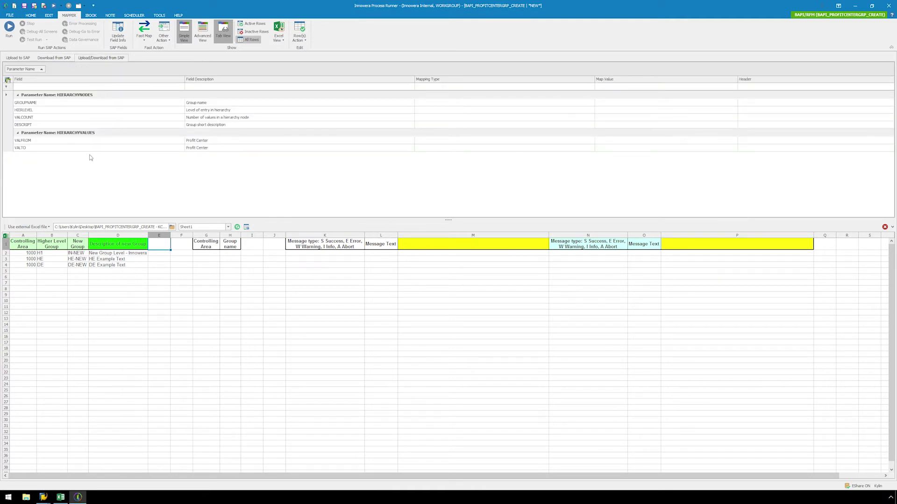
{"action": "left_click_drag", "start_coordinate": [79, 234], "coordinate": [196, 104]}
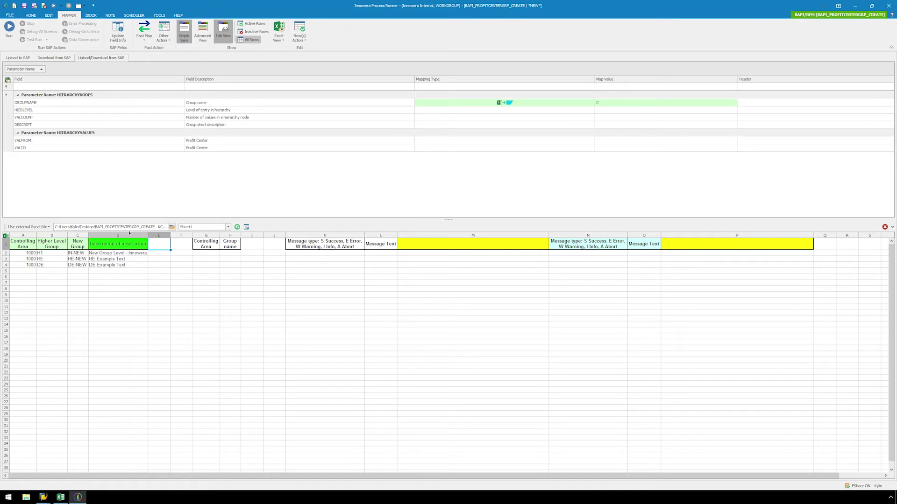
{"action": "left_click_drag", "start_coordinate": [134, 235], "coordinate": [220, 128]}
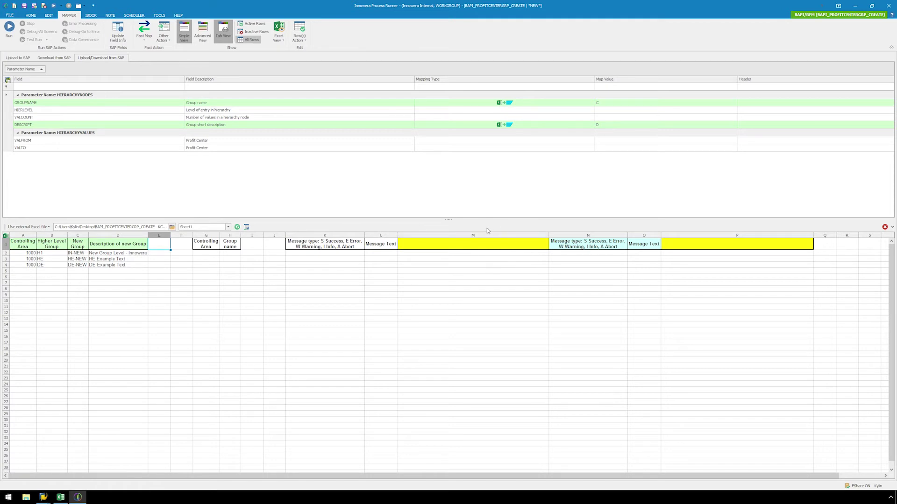
Step: Turn off the auto status and log column and use column M for the status log
{"action": "left_click", "coordinate": [31, 15]}
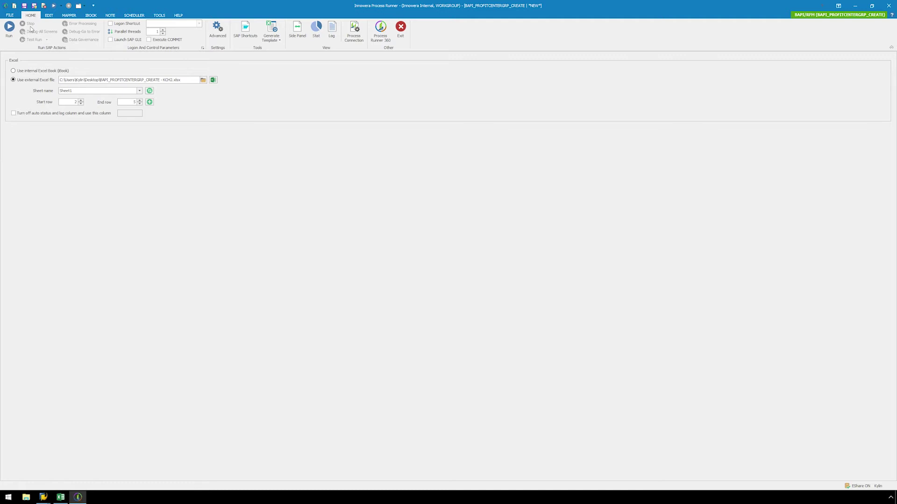
{"action": "left_click", "coordinate": [13, 114]}
{"action": "left_click", "coordinate": [125, 113]}
Step: Save the script locally to the Desktop, prefixing the file name with '1_'
{"action": "left_click", "coordinate": [24, 6]}
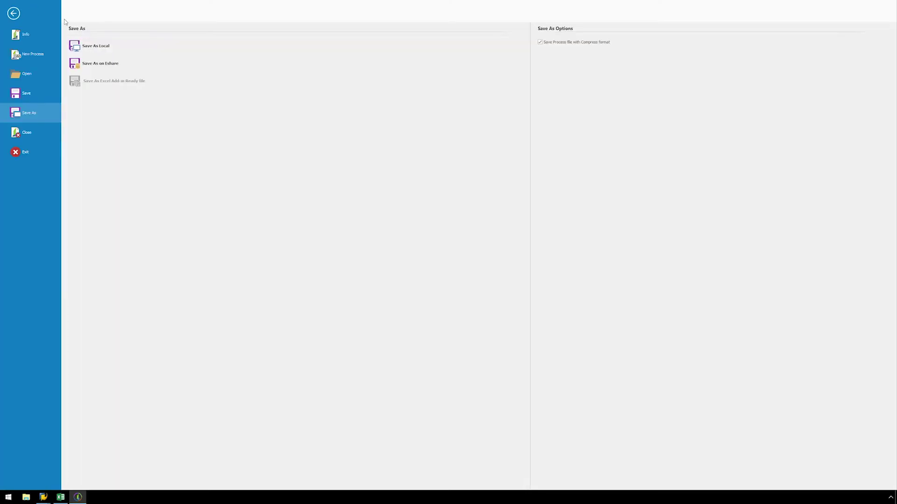
{"action": "left_click", "coordinate": [99, 47]}
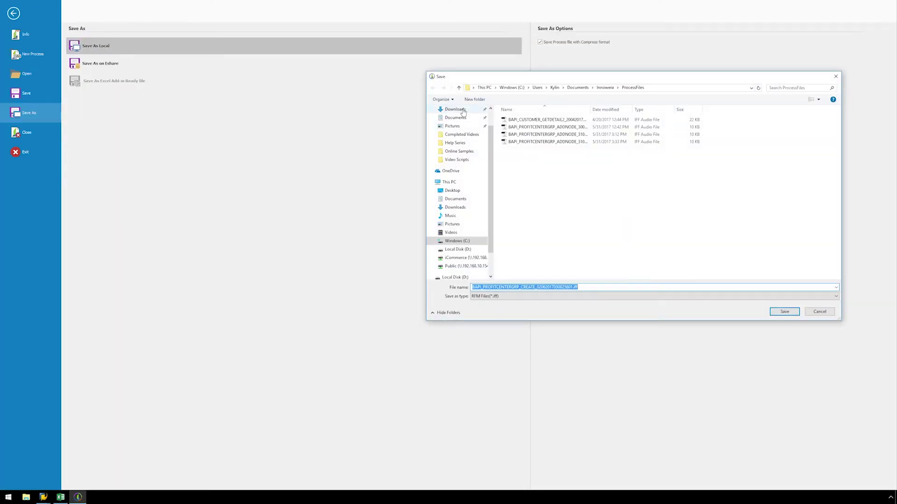
{"action": "left_click", "coordinate": [457, 190]}
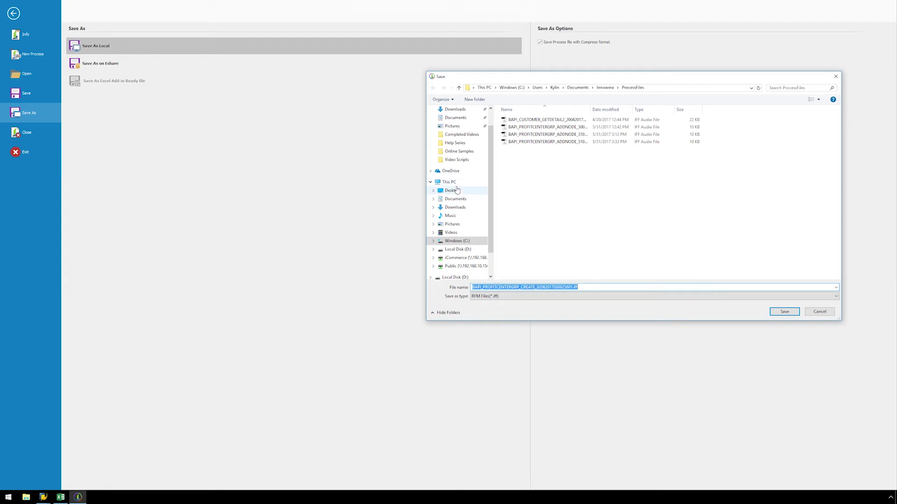
{"action": "left_click", "coordinate": [473, 289]}
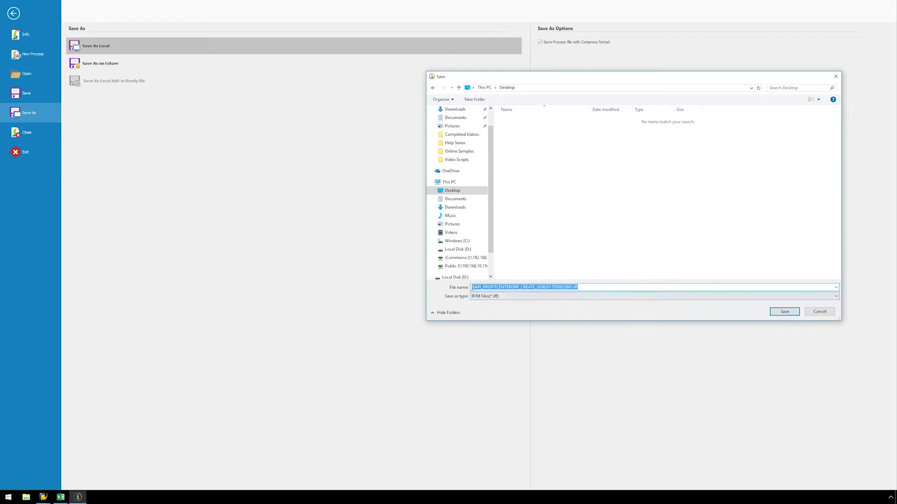
{"action": "left_click", "coordinate": [473, 288]}
{"action": "type", "text": "1_"}
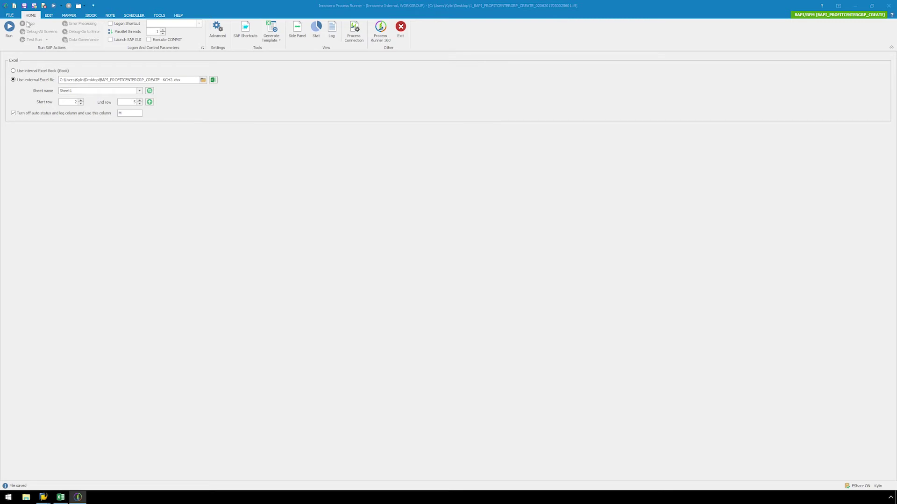
Step: Create a new RFM/BAPI process for BAPI_PROFITCENTERGRP_ADDNODE, logging on to SAP to generate its parameter grid
{"action": "left_click", "coordinate": [10, 15]}
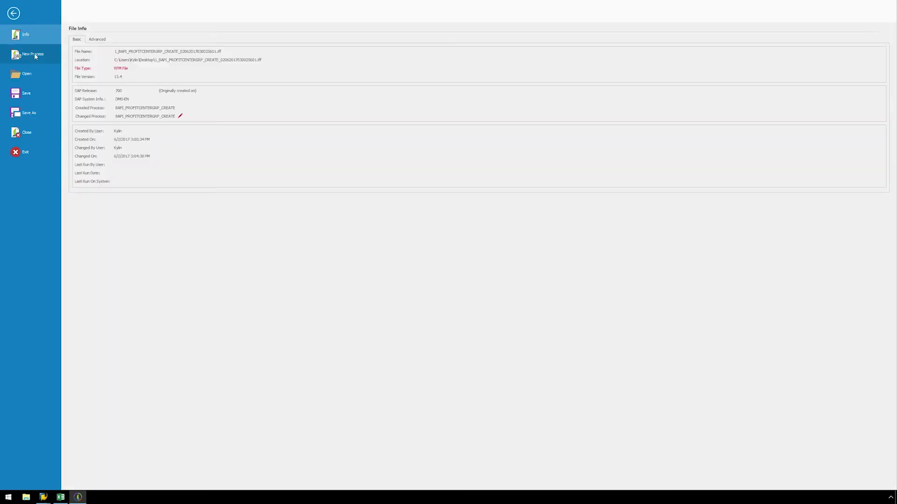
{"action": "left_click", "coordinate": [35, 55]}
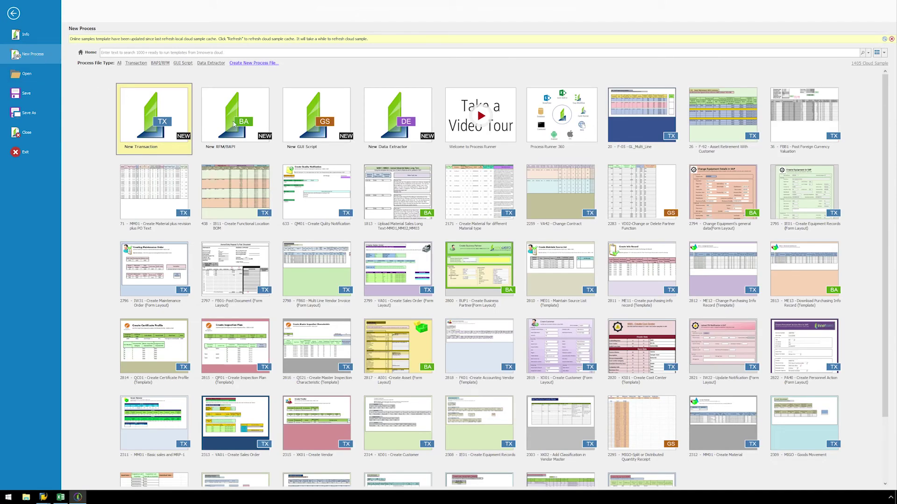
{"action": "left_click", "coordinate": [234, 123]}
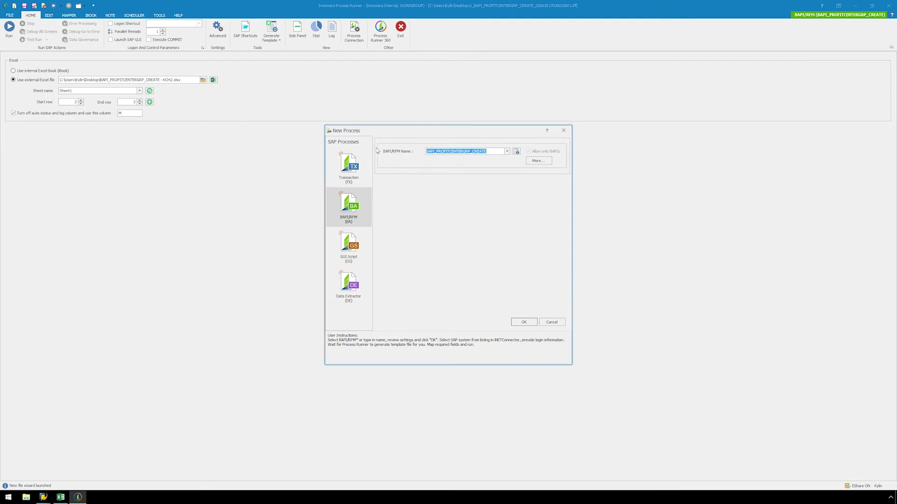
{"action": "left_click", "coordinate": [491, 151]}
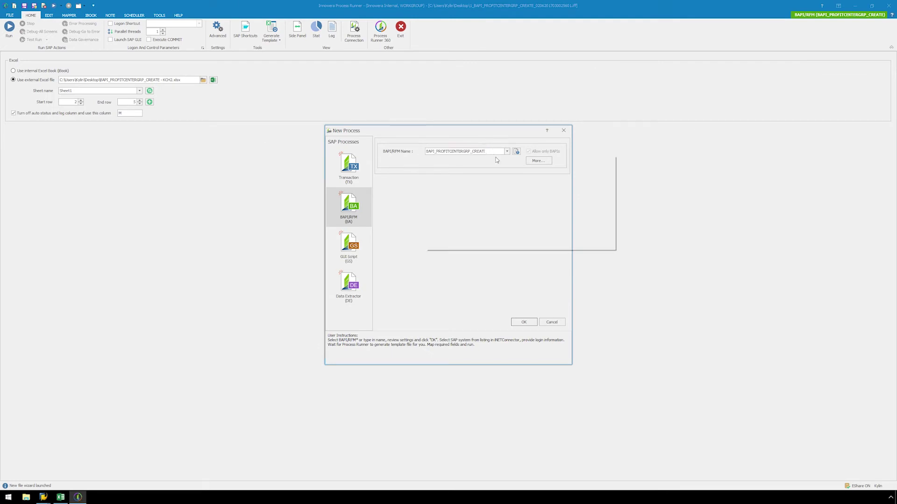
{"action": "key", "text": "BackSpace"}
{"action": "key", "text": "BackSpace"}
{"action": "key", "text": "BackSpace"}
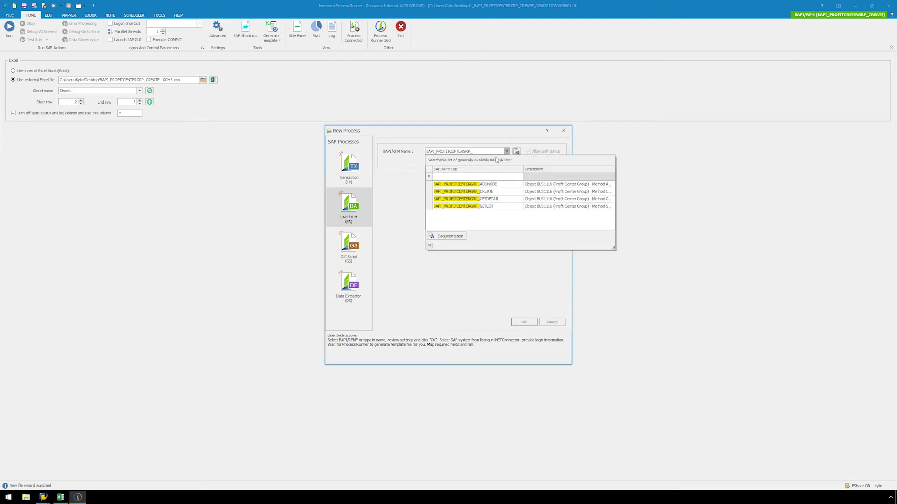
{"action": "left_click", "coordinate": [503, 188]}
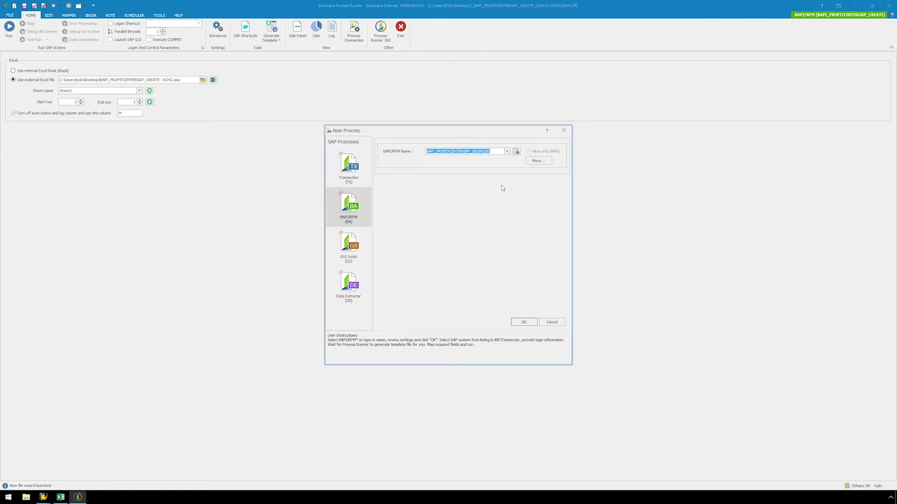
{"action": "left_click", "coordinate": [515, 321]}
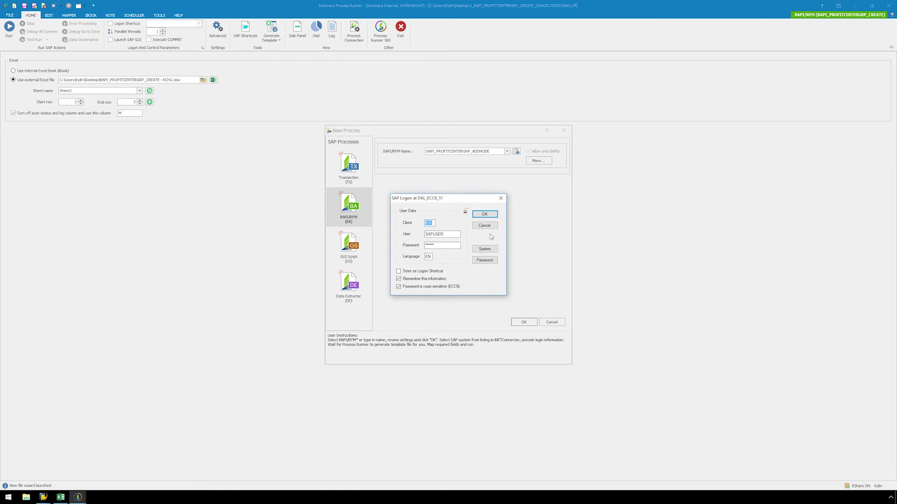
{"action": "left_click", "coordinate": [486, 215]}
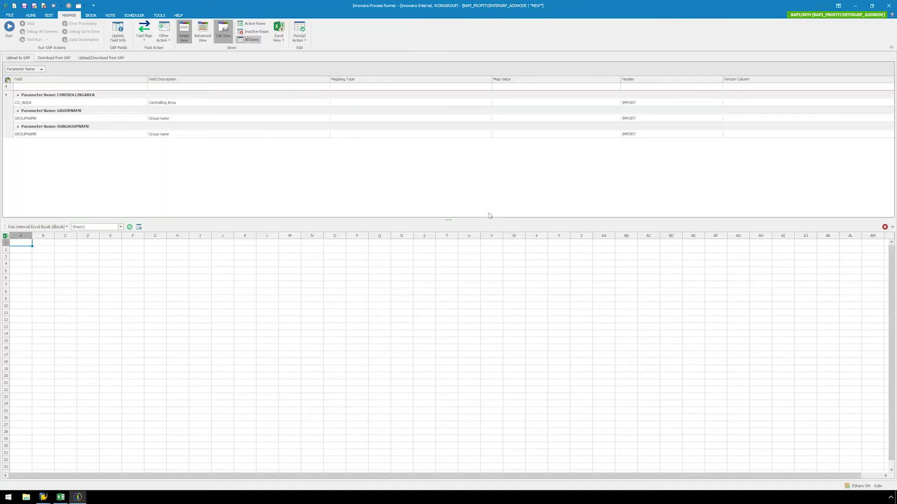
Step: Switch the data source to an external Excel file and load the Desktop profit-center create workbook
{"action": "left_click", "coordinate": [61, 227]}
{"action": "left_click", "coordinate": [55, 243]}
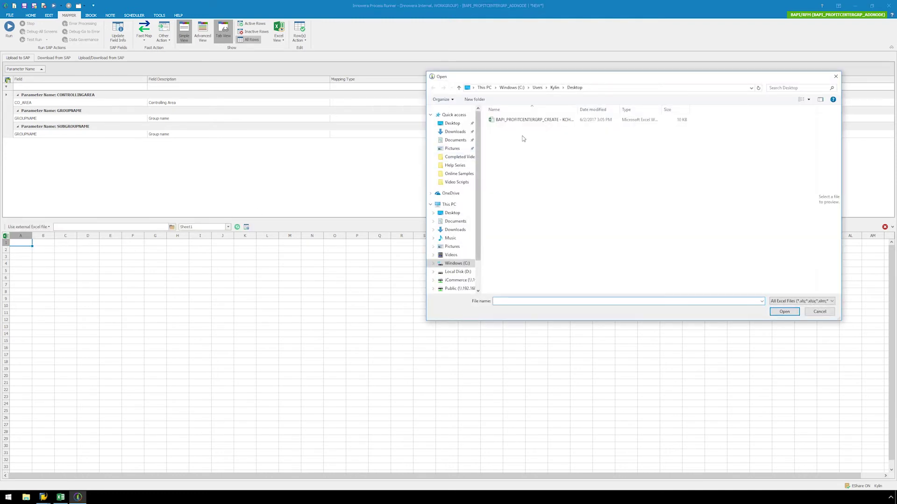
{"action": "double_click", "coordinate": [532, 121]}
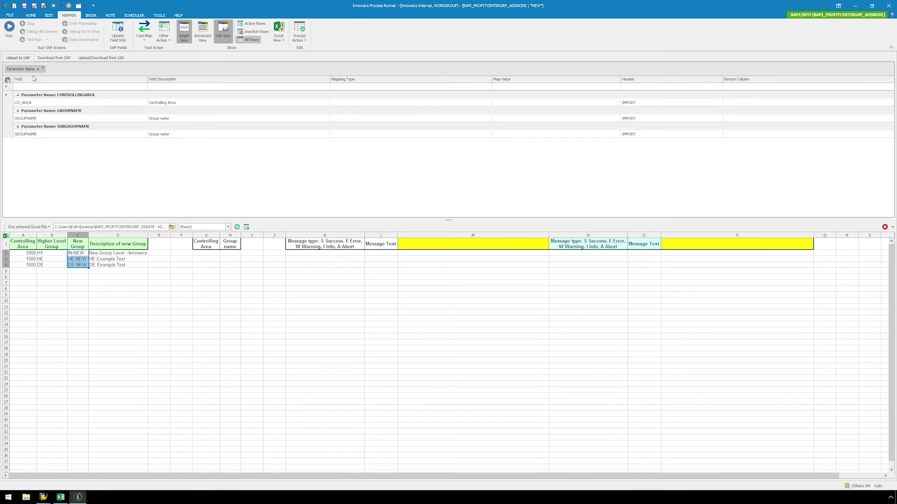
Step: Map columns A, B and C to CO_AREA, GROUPNAME and SUBGROUPNAME
{"action": "left_click_drag", "start_coordinate": [30, 232], "coordinate": [191, 104]}
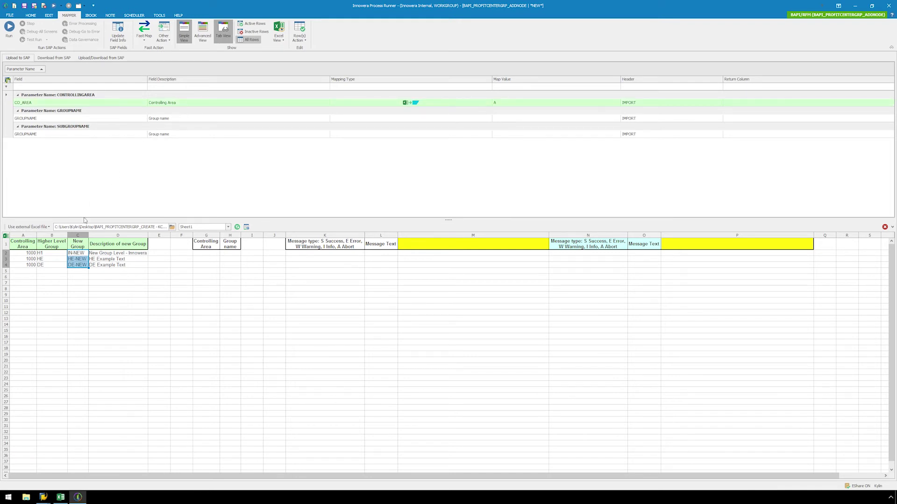
{"action": "left_click_drag", "start_coordinate": [51, 235], "coordinate": [192, 120]}
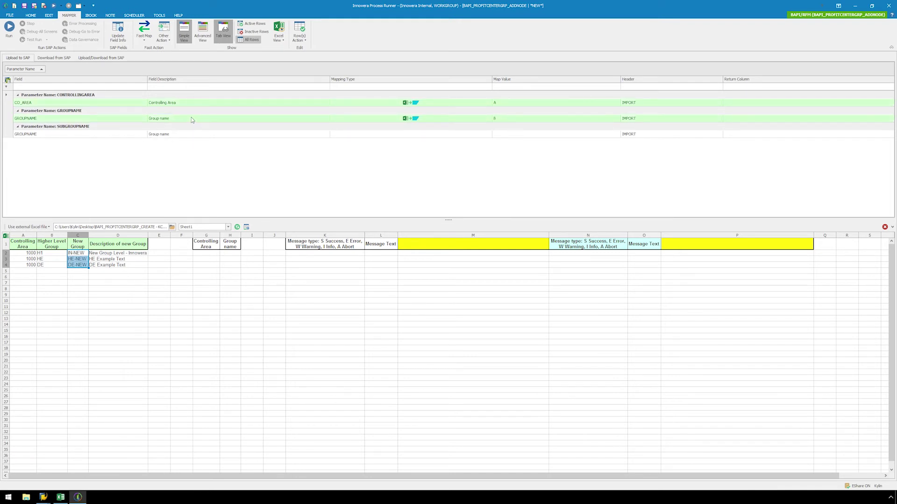
{"action": "left_click_drag", "start_coordinate": [81, 235], "coordinate": [193, 135]}
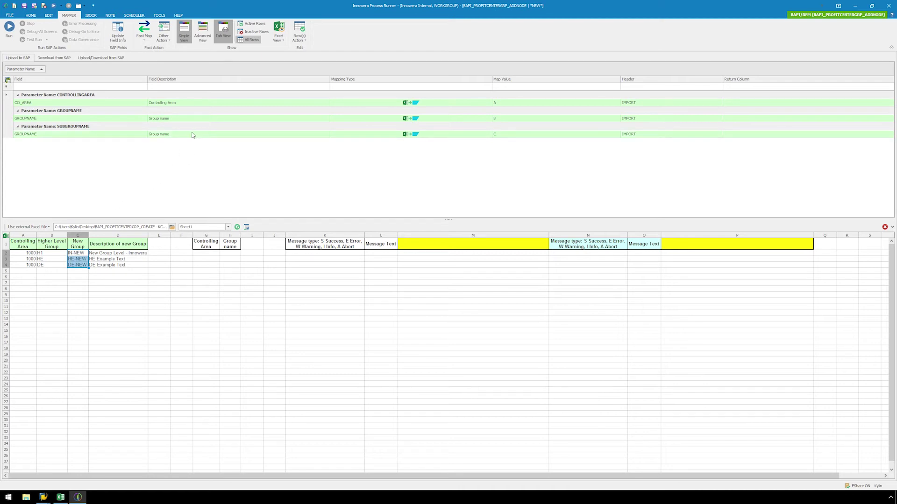
Step: Show the RETURN fields and clear all existing mappings with Fast Map > None
{"action": "left_click", "coordinate": [65, 58]}
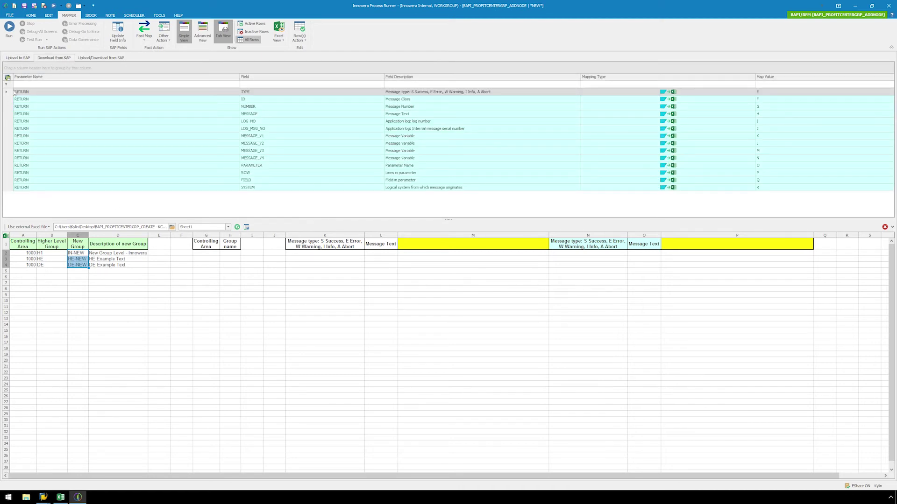
{"action": "left_click_drag", "start_coordinate": [12, 92], "coordinate": [2, 160]}
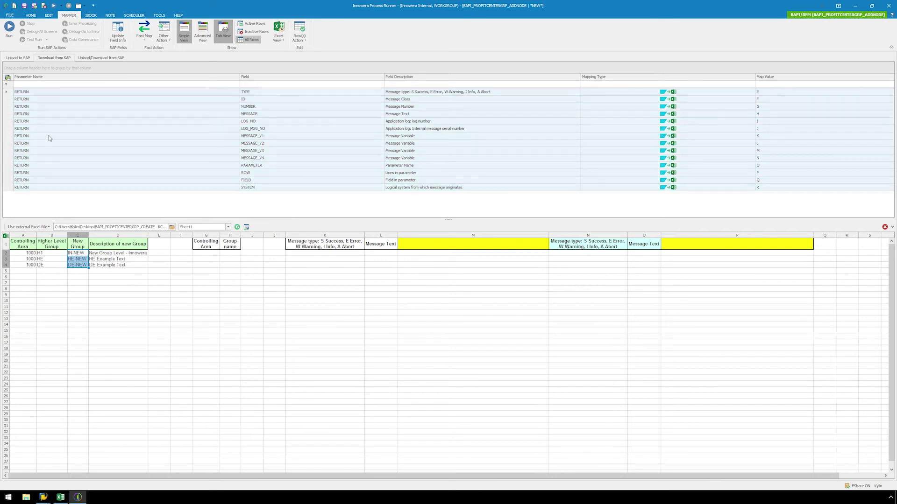
{"action": "left_click", "coordinate": [144, 38]}
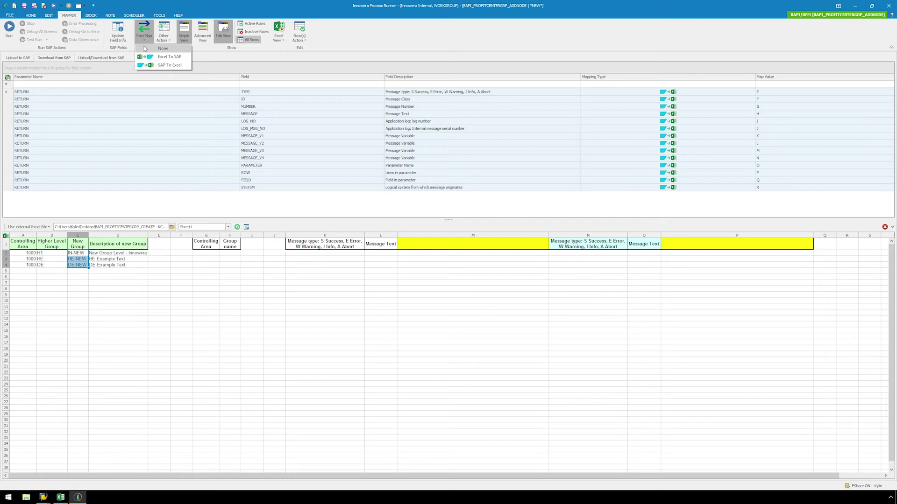
{"action": "left_click", "coordinate": [146, 53]}
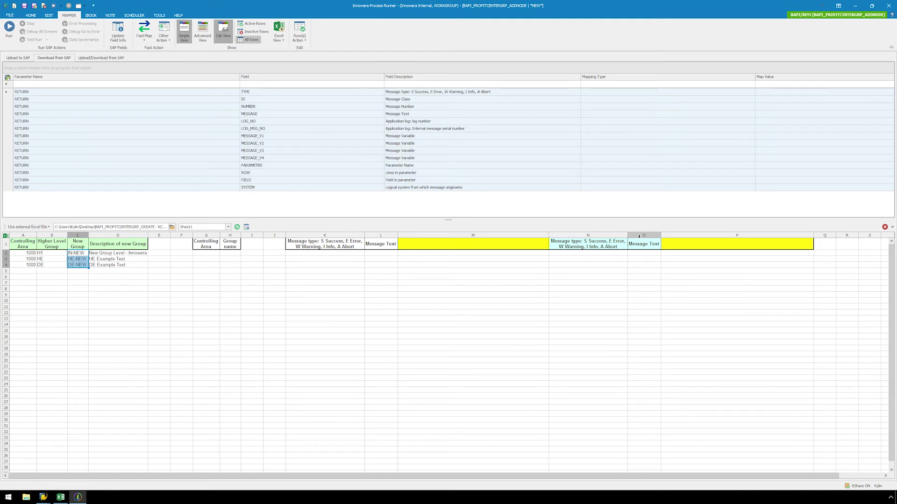
Step: Map sheet column N to the TYPE field and column O to MESSAGE
{"action": "left_click_drag", "start_coordinate": [638, 236], "coordinate": [542, 180]}
{"action": "left_click_drag", "start_coordinate": [502, 92], "coordinate": [503, 92]}
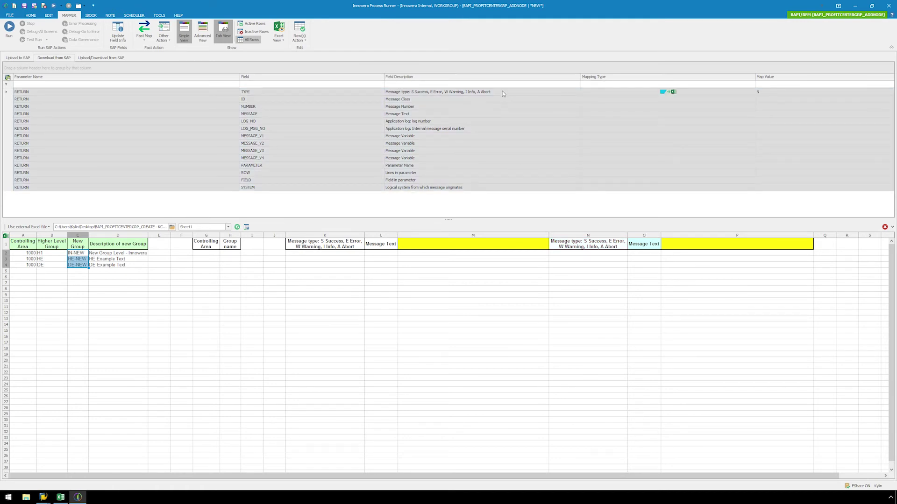
{"action": "left_click_drag", "start_coordinate": [638, 235], "coordinate": [422, 113]}
Step: Turn off auto status and log column, writing status and log to column P instead
{"action": "left_click", "coordinate": [31, 15]}
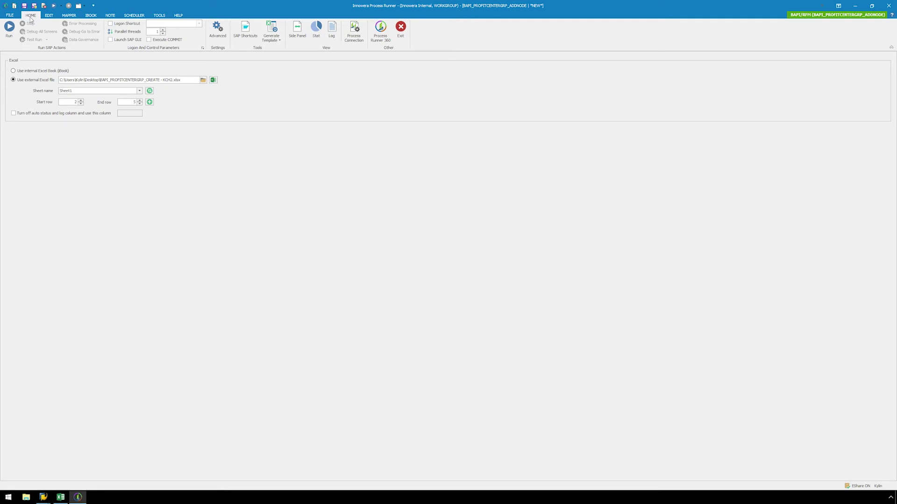
{"action": "left_click", "coordinate": [14, 114]}
{"action": "left_click", "coordinate": [129, 114]}
Step: Save the process locally to the Desktop as 2_BAPI_PROFITCENTERGRP_ADDNODE
{"action": "left_click", "coordinate": [10, 15]}
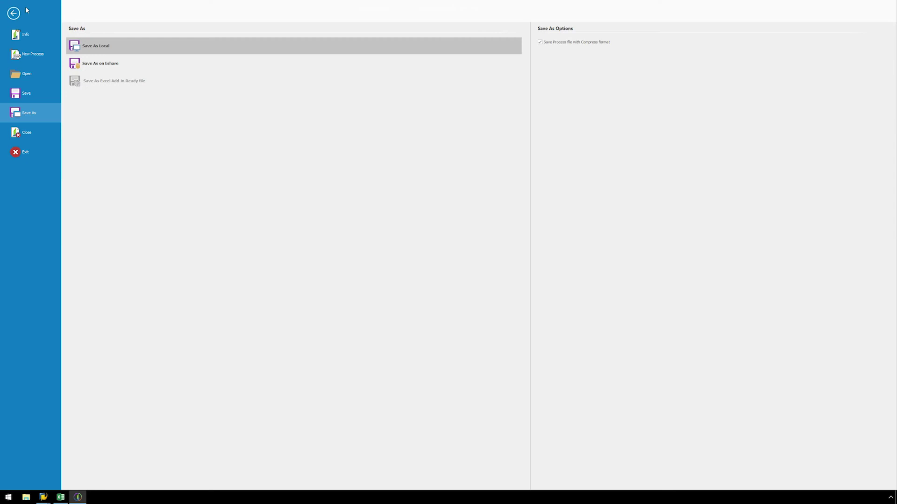
{"action": "left_click", "coordinate": [98, 49]}
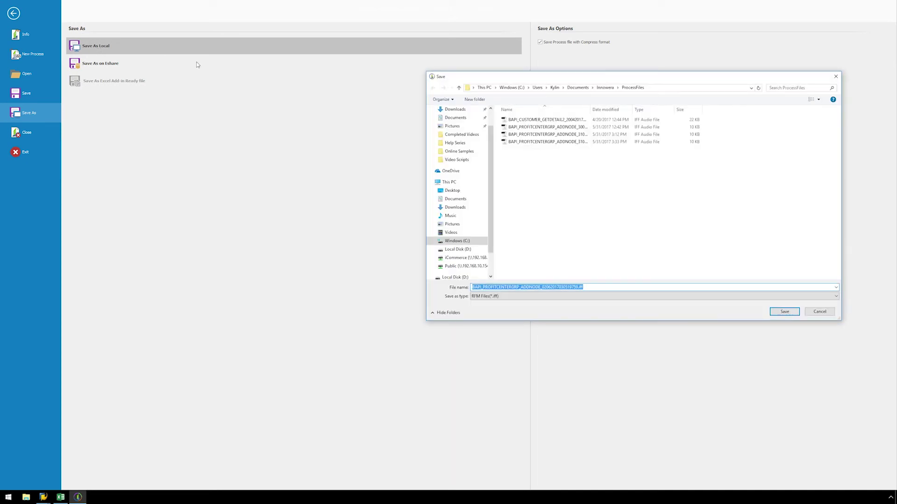
{"action": "left_click", "coordinate": [452, 190]}
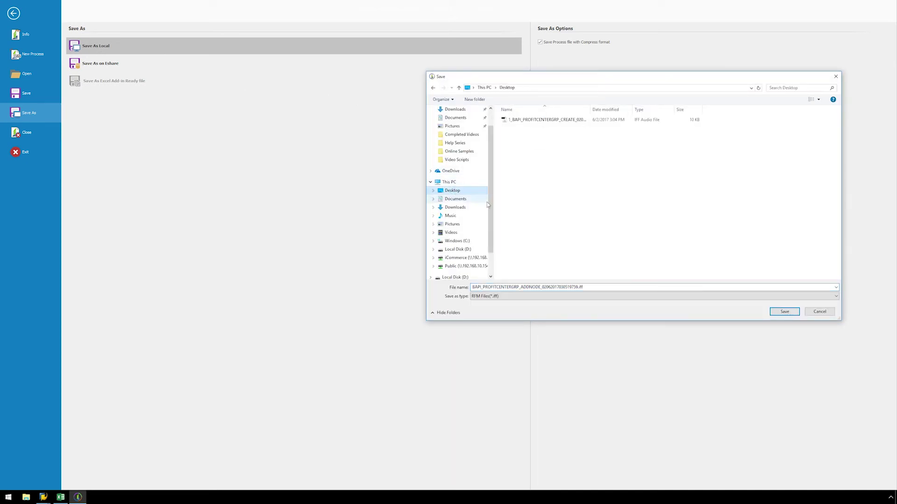
{"action": "left_click", "coordinate": [472, 287]}
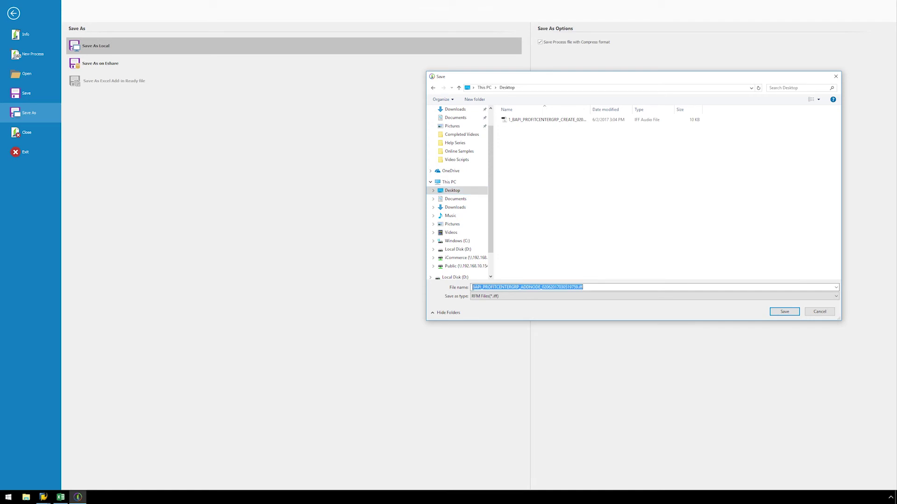
{"action": "left_click", "coordinate": [472, 286]}
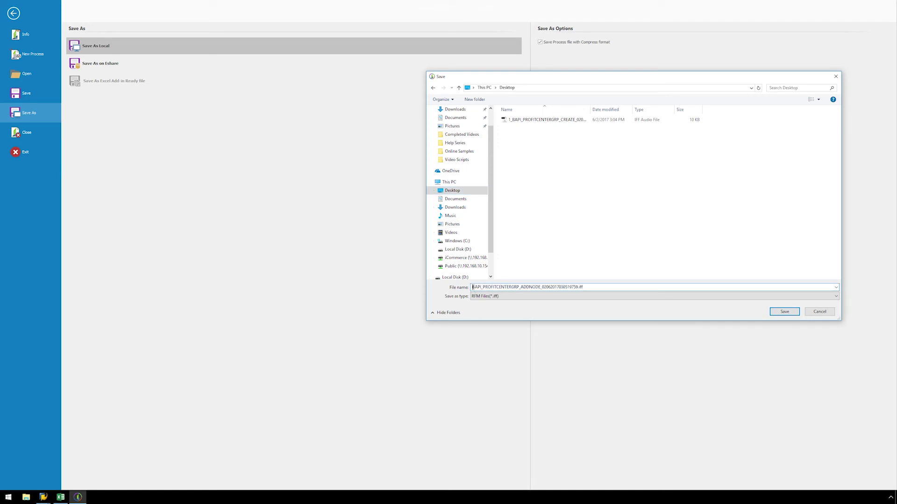
{"action": "type", "text": "2_"}
{"action": "left_click", "coordinate": [781, 312]}
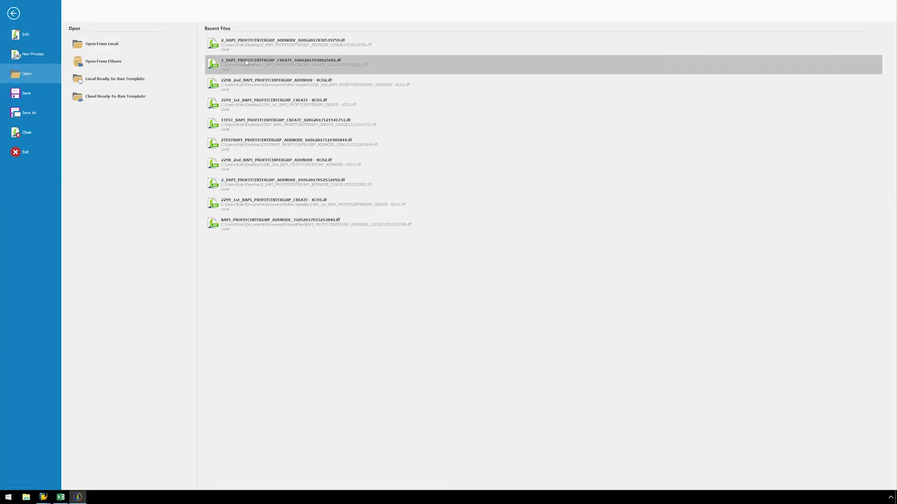
Step: Open the 1_BAPI_PROFITCENTERGRP_CREATE process file from the Desktop via Open From Local
{"action": "left_click", "coordinate": [162, 48]}
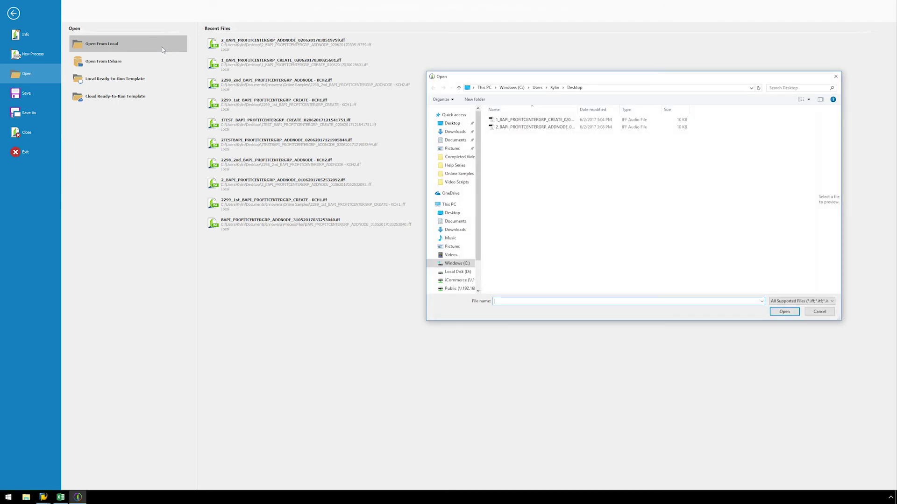
{"action": "left_click", "coordinate": [521, 122]}
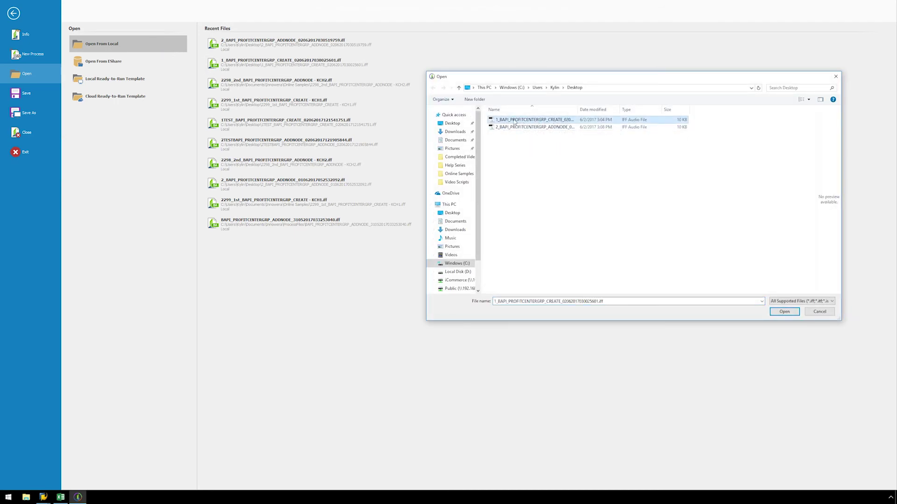
{"action": "double_click", "coordinate": [509, 122]}
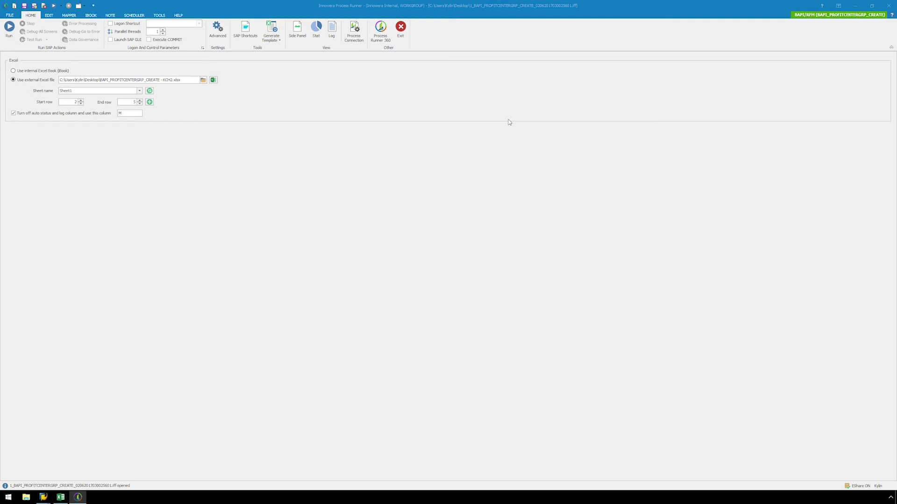
Step: Set the Desktop 2_BAPI_PROFITCENTERGRP_ADDNODE file as the create process's downstream connection
{"action": "left_click", "coordinate": [353, 30]}
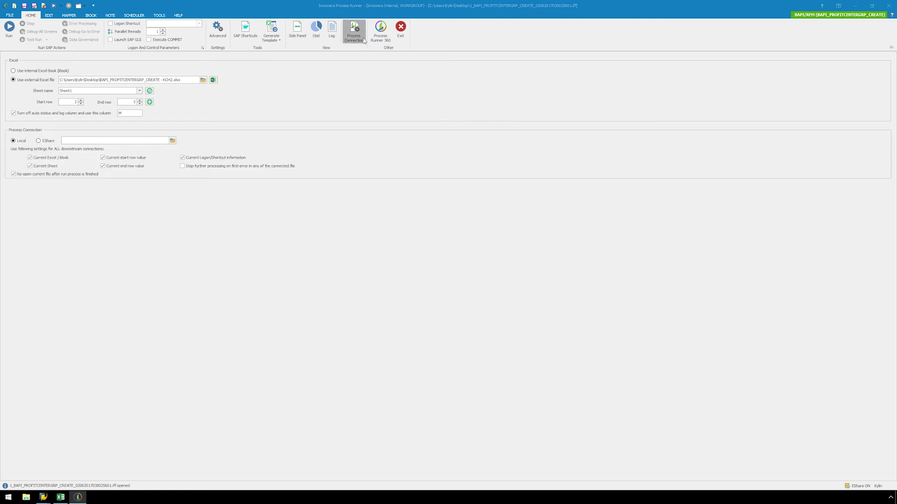
{"action": "left_click", "coordinate": [172, 140]}
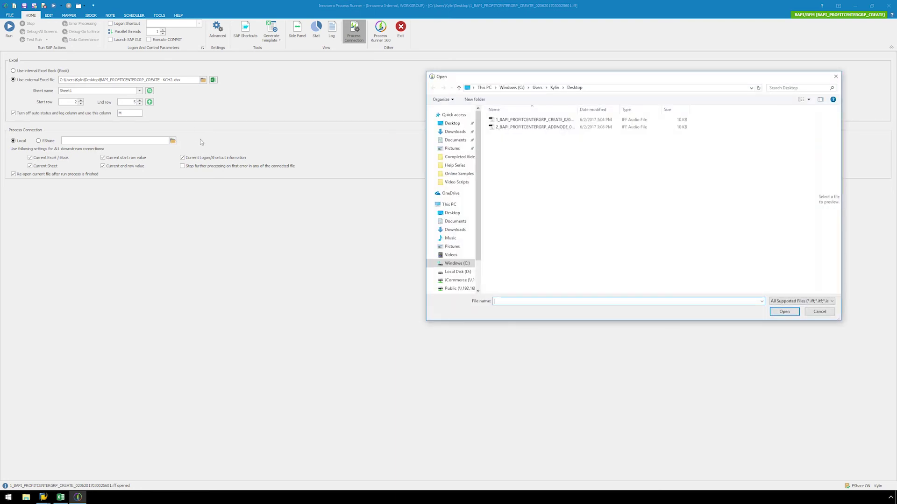
{"action": "left_click", "coordinate": [502, 129]}
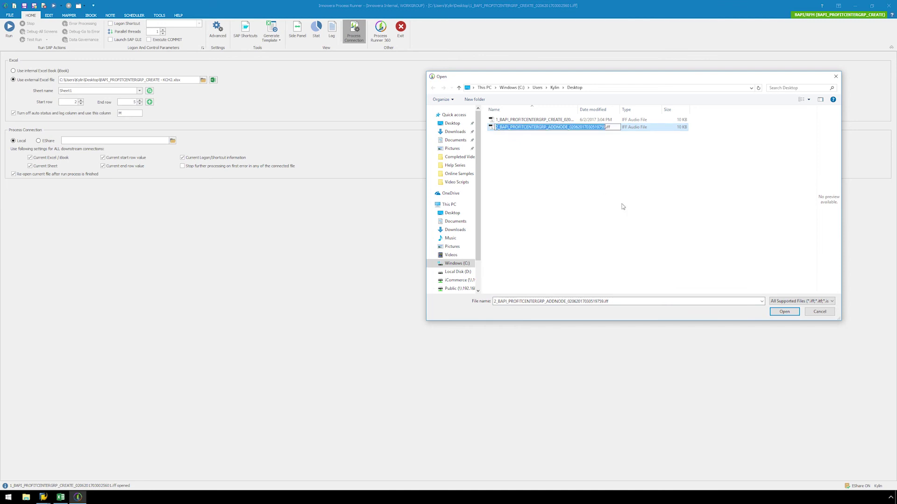
{"action": "left_click", "coordinate": [785, 312]}
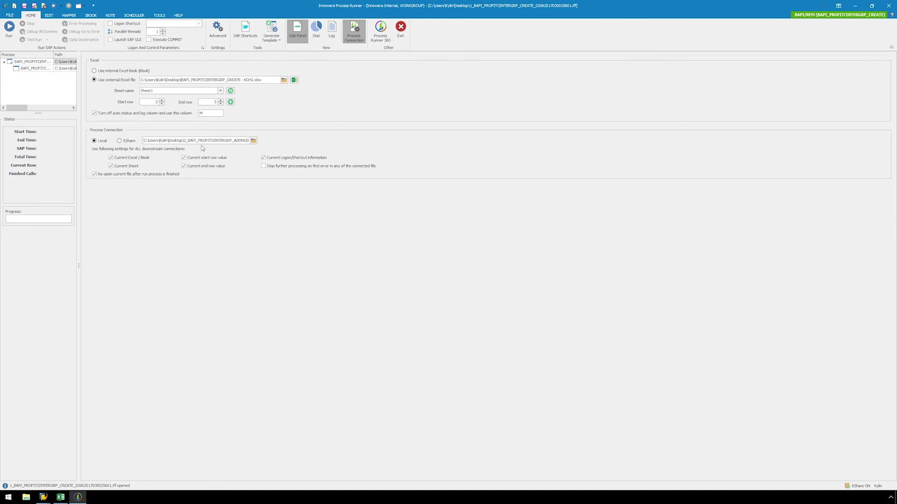
Step: Run the linked create and add-node processes for start row 2 to end row 5, logging on to SAP
{"action": "double_click", "coordinate": [157, 102]}
{"action": "double_click", "coordinate": [215, 102]}
{"action": "left_click", "coordinate": [10, 29]}
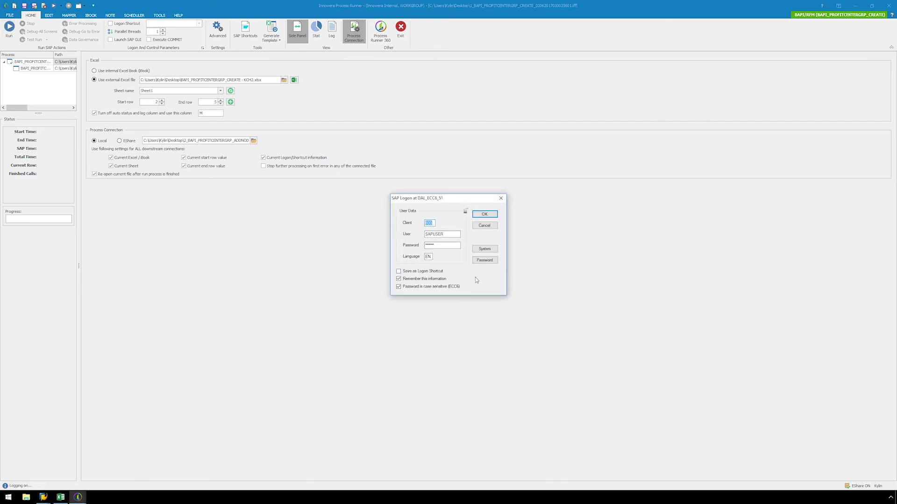
{"action": "left_click", "coordinate": [484, 215]}
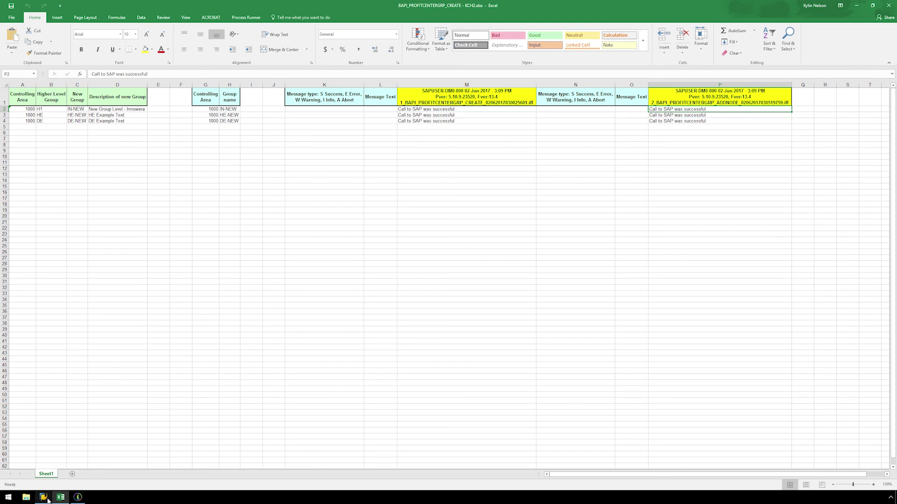
Step: Bring the SAP Easy Access window forward from the taskbar after reviewing the successful results
{"action": "mouse_move", "coordinate": [43, 496]}
{"action": "left_click", "coordinate": [79, 476]}
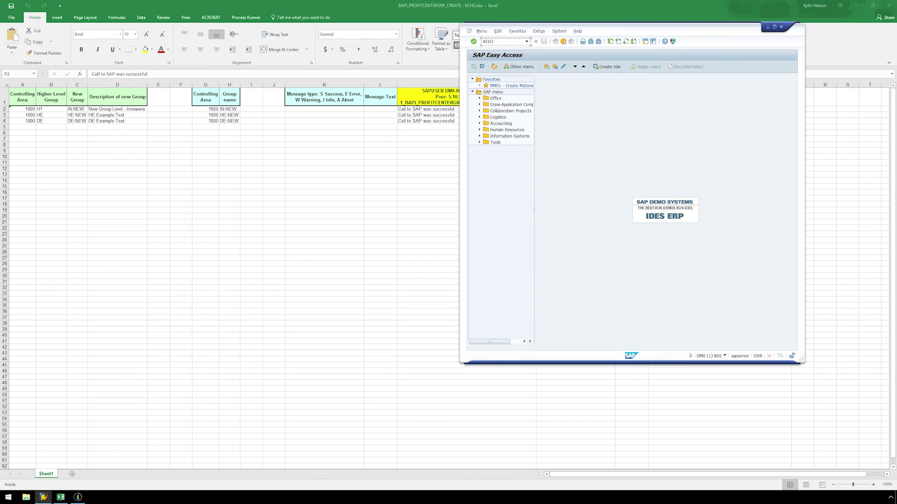
Step: Run KCH3 to display profit center group H1 and expand DE to show DE-NEW
{"action": "key", "text": "Return"}
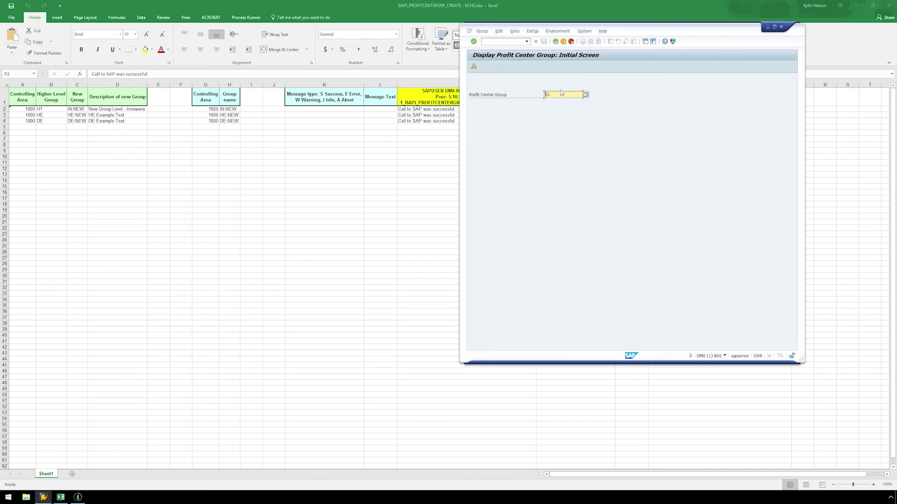
{"action": "left_click", "coordinate": [473, 41]}
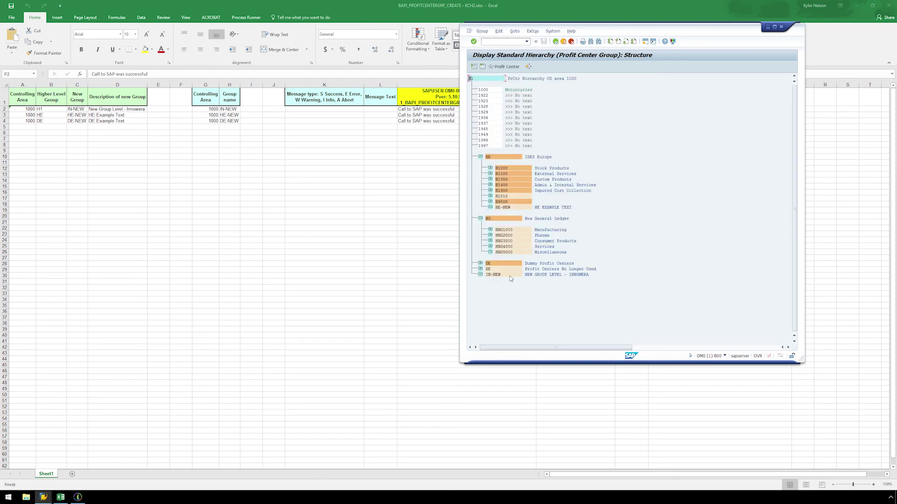
{"action": "left_click", "coordinate": [480, 264]}
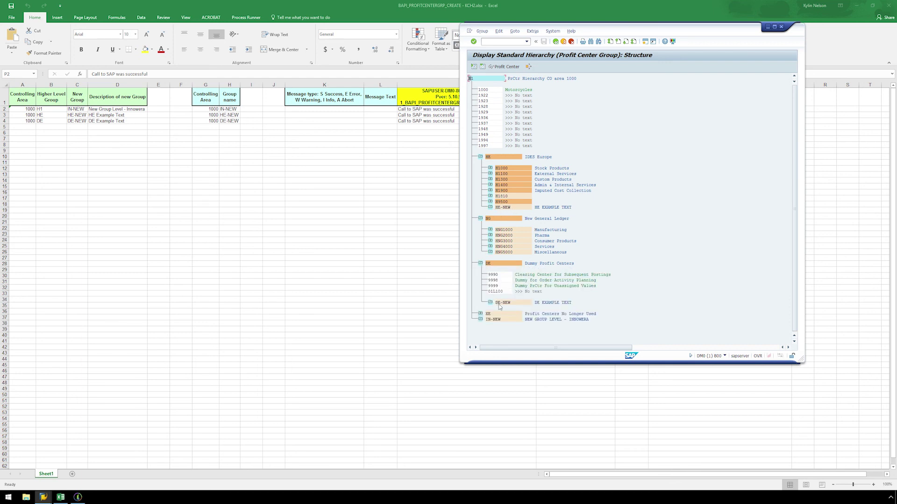